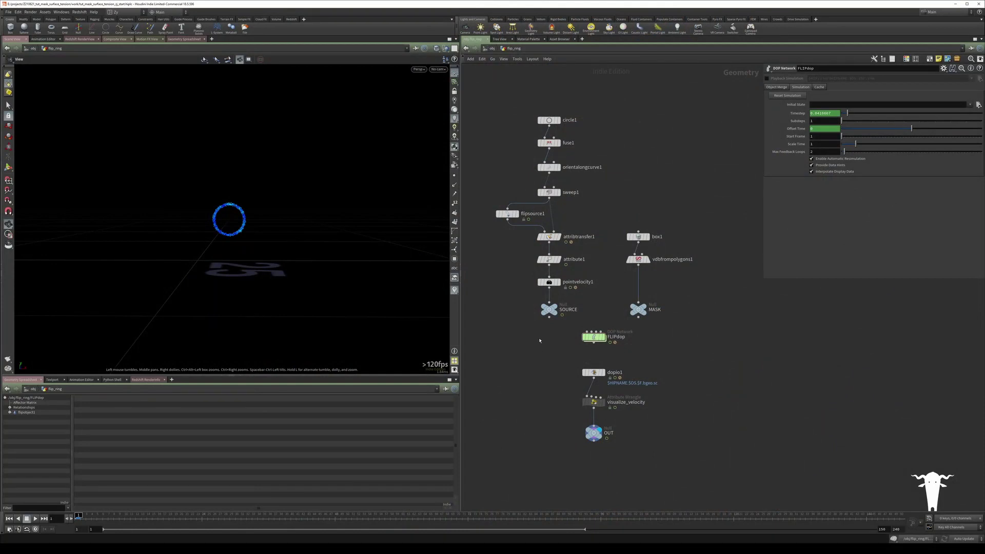
Play the ring splash, rewind to frame 1, and go inside the FLIPdop network
key("Up")
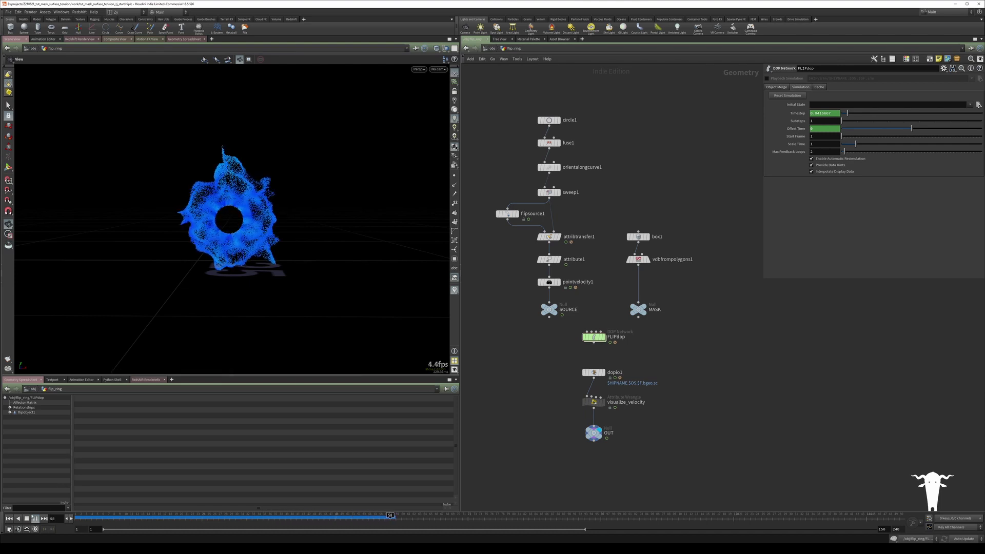
key("ctrl+Up")
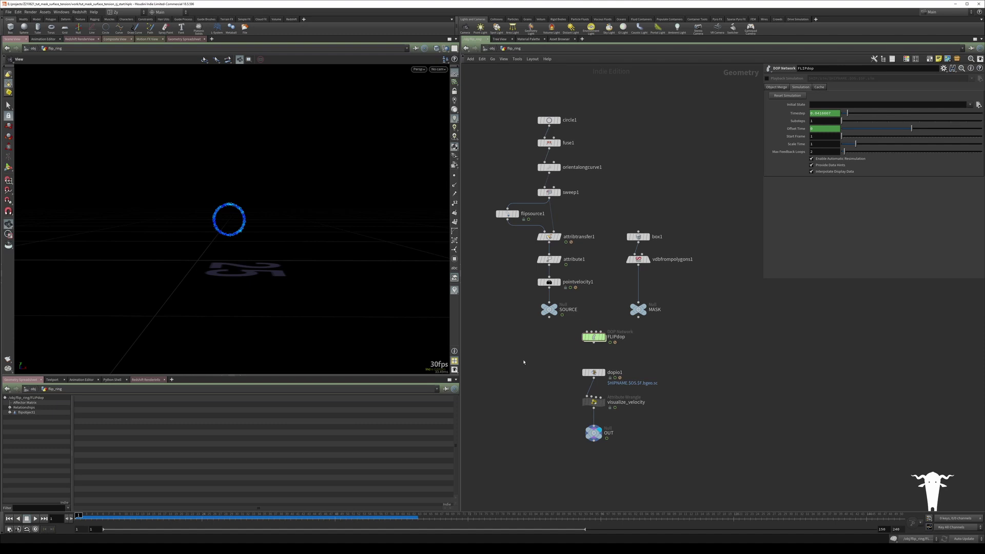
key("Up")
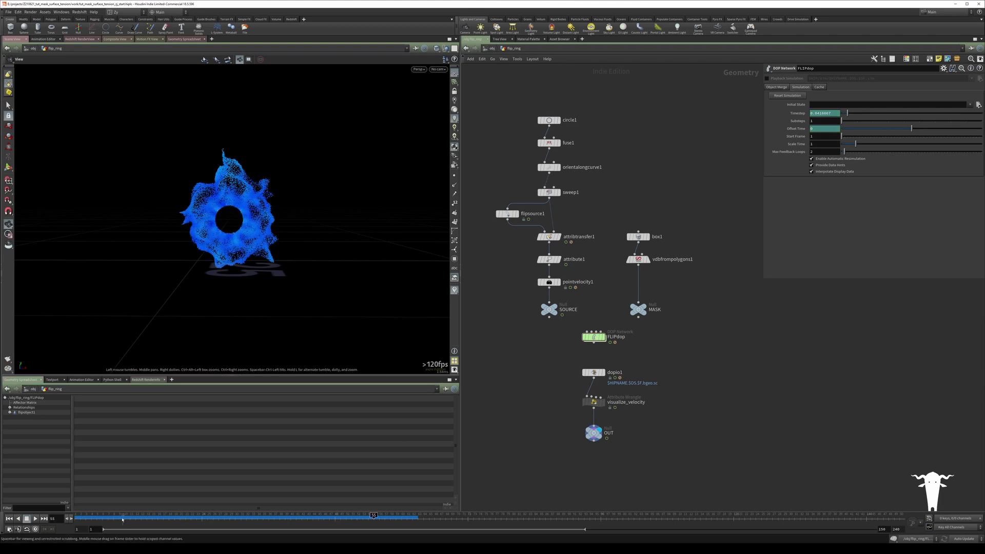
key("ctrl+Left")
double_click(594, 337)
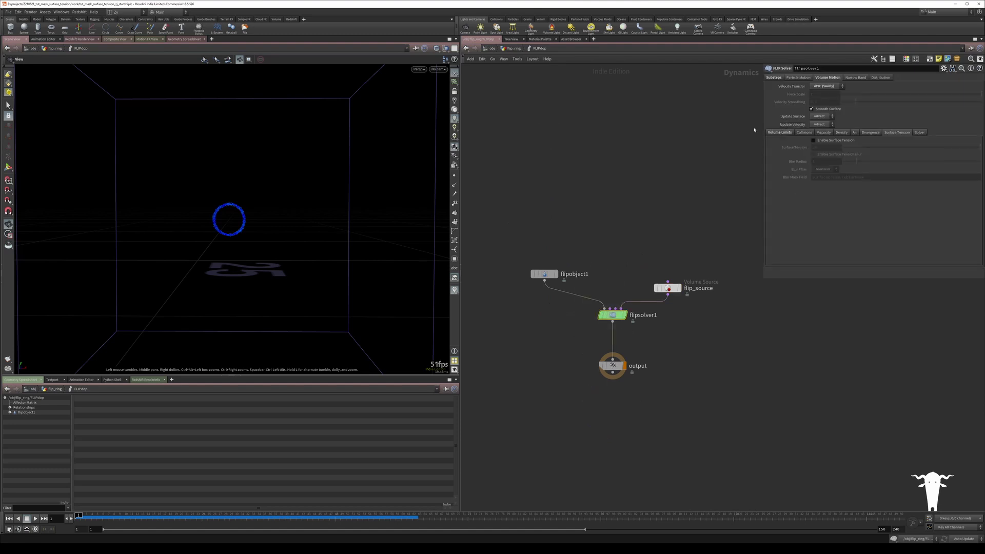
Enable surface tension on flipsolver1 with a strength of 50
left_click(814, 140)
left_click(819, 148)
type("50")
key("Return")
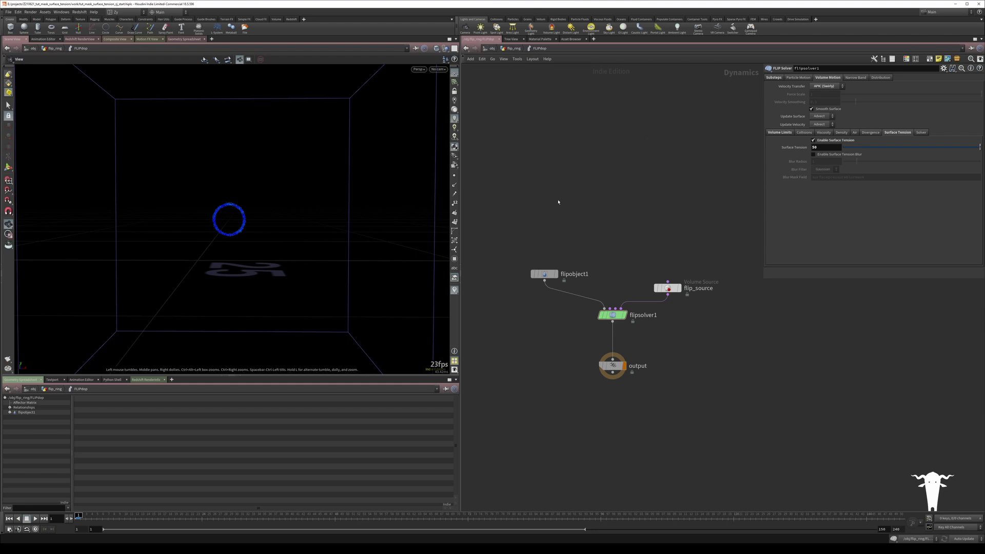
Replay the ring simulation, rewind to frame 1, and return to the flip_ring network
left_click(35, 518)
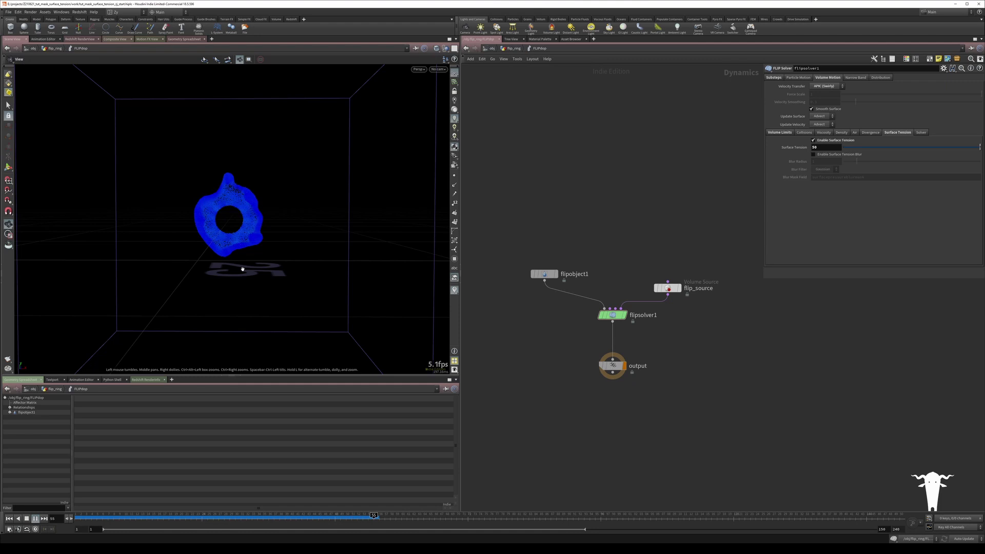
left_click_drag(242, 268, 229, 203)
left_click(26, 518)
left_click(9, 518)
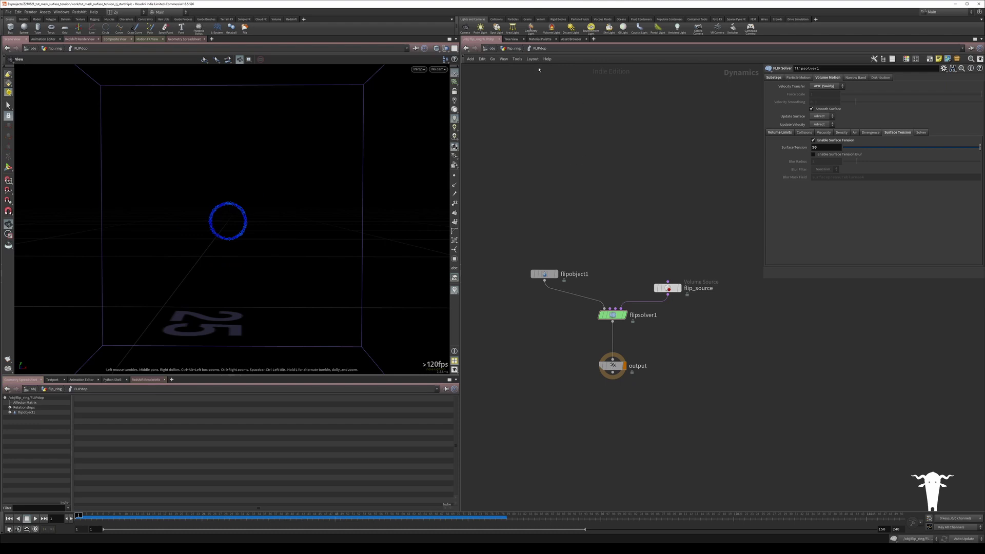
left_click(513, 48)
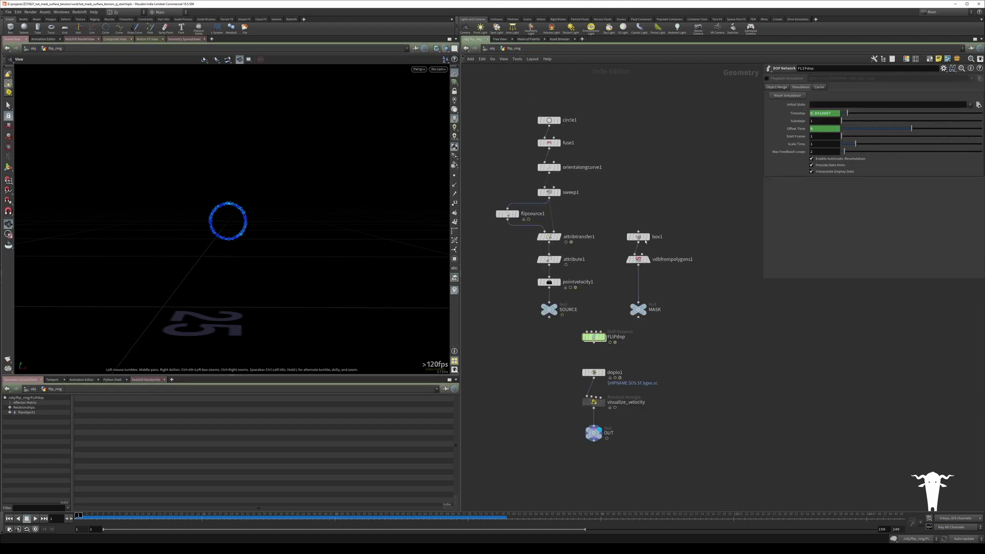
left_click(649, 237)
left_click(648, 259)
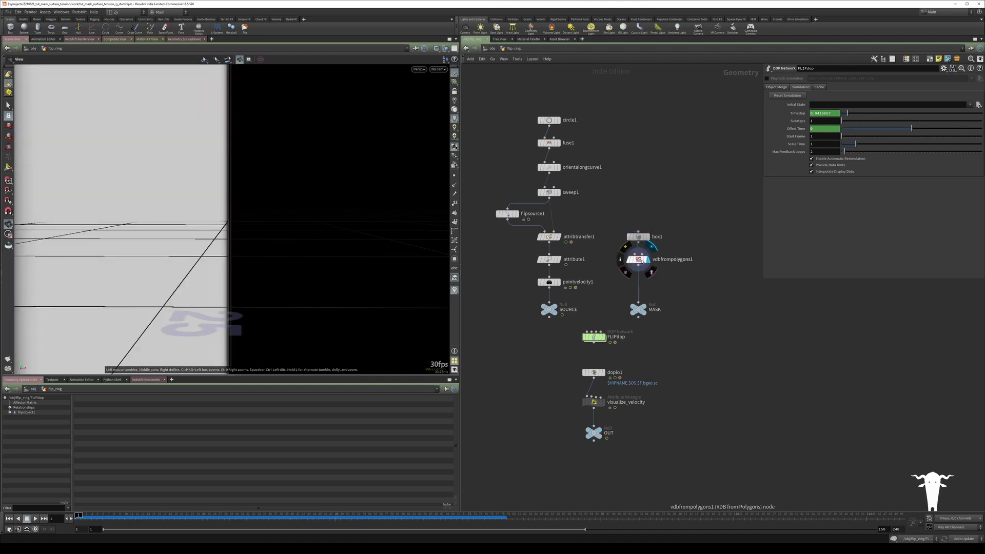
left_click(638, 259)
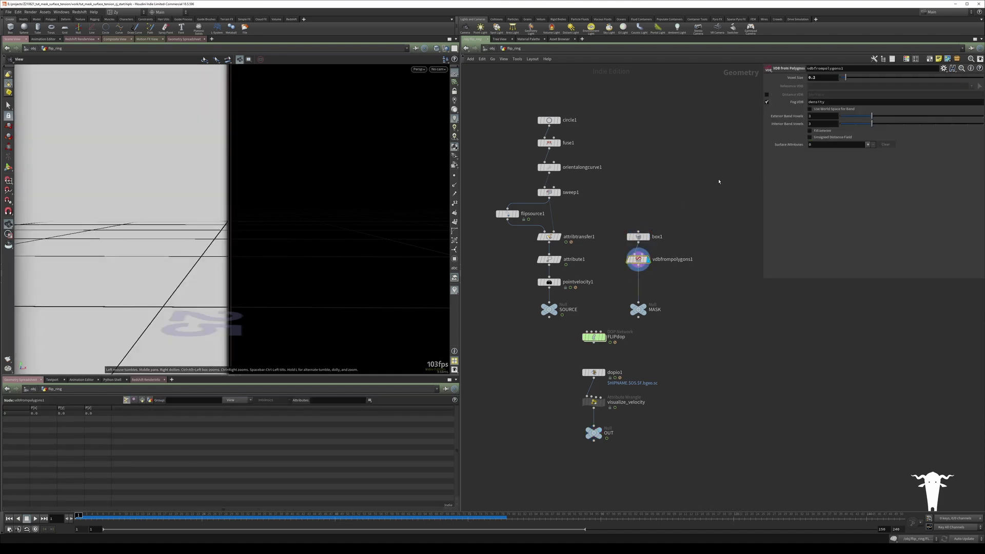
left_click(638, 309)
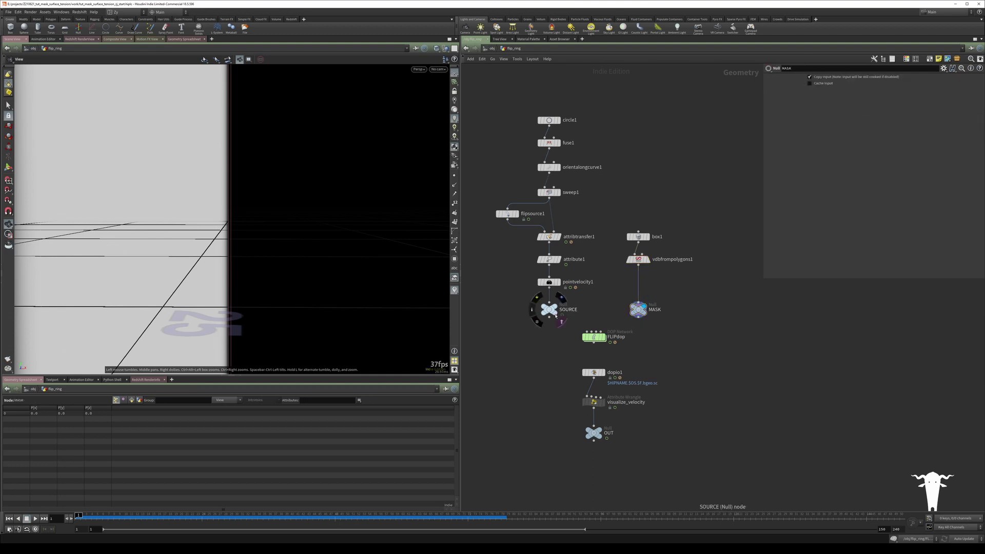
left_click(556, 316)
left_click_drag(262, 181, 359, 241)
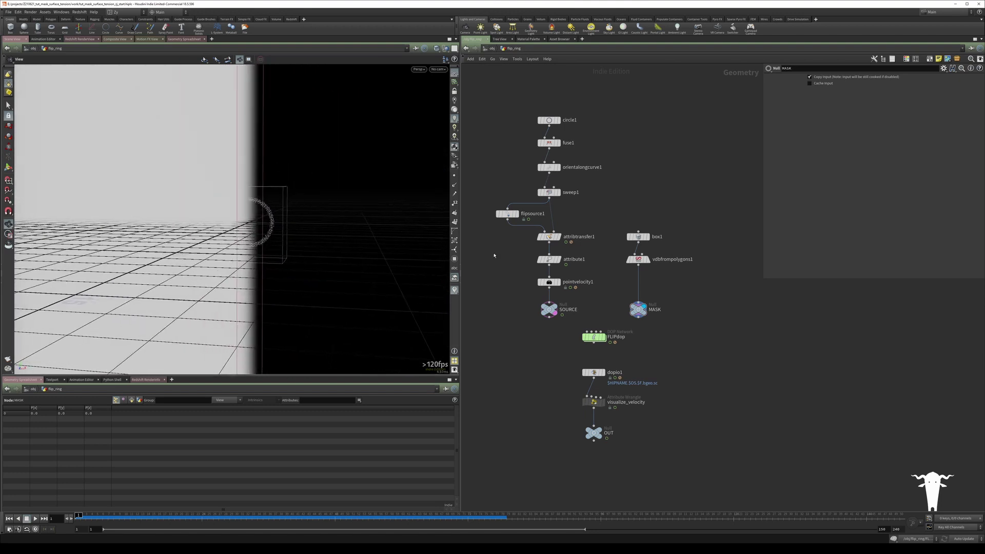
left_click(558, 316)
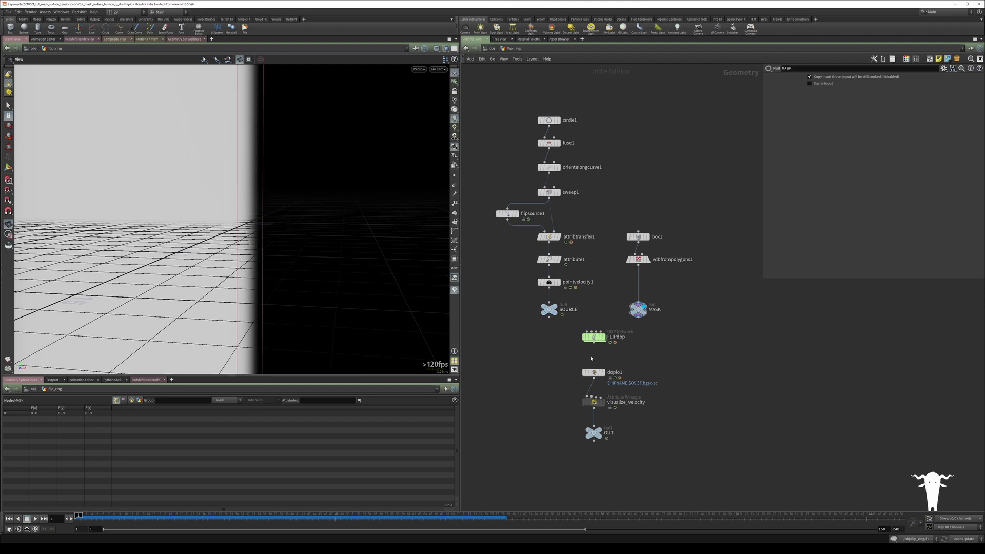
left_click(607, 373)
Inside FLIPdop, add a Gas Field Wrangle node above flipsolver1
double_click(593, 338)
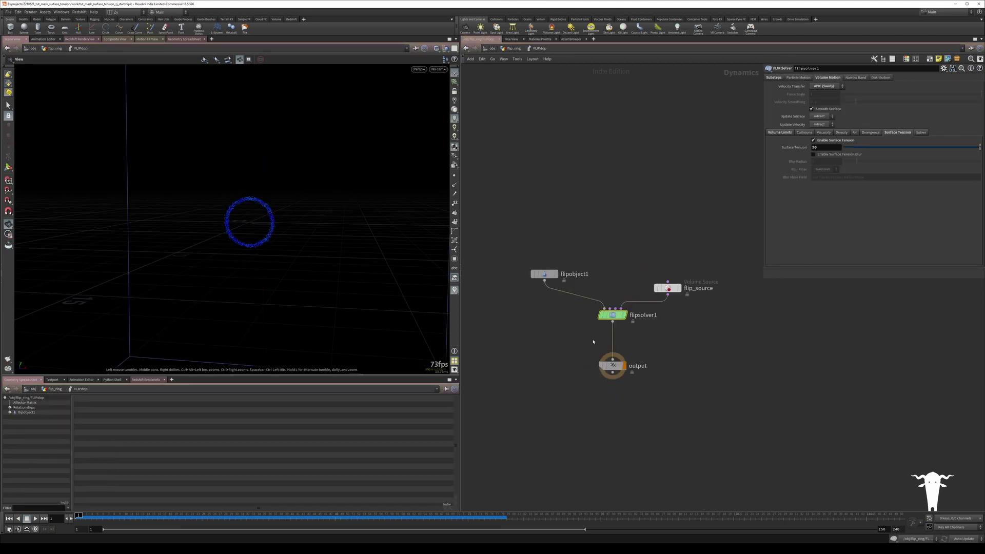
middle_click_drag(619, 259, 600, 266)
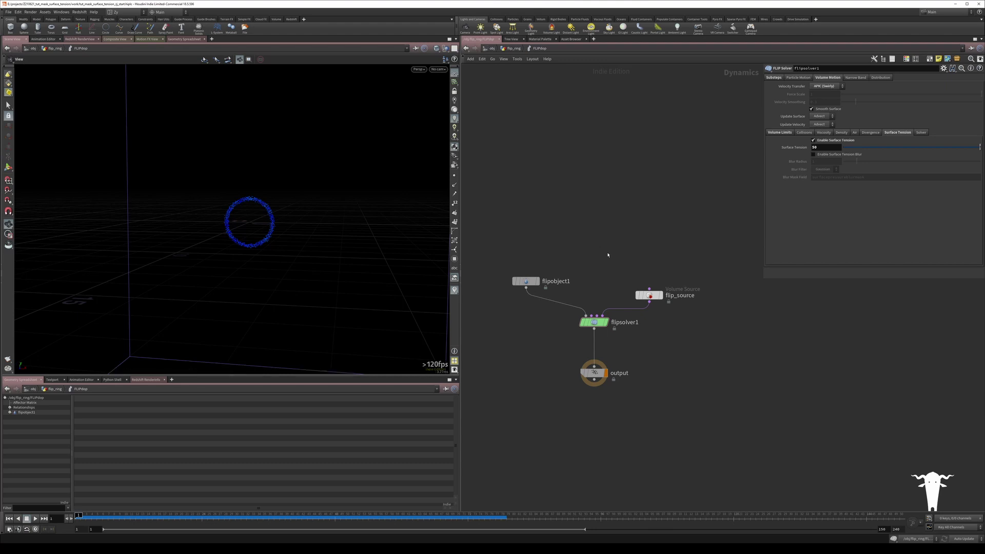
key("Tab")
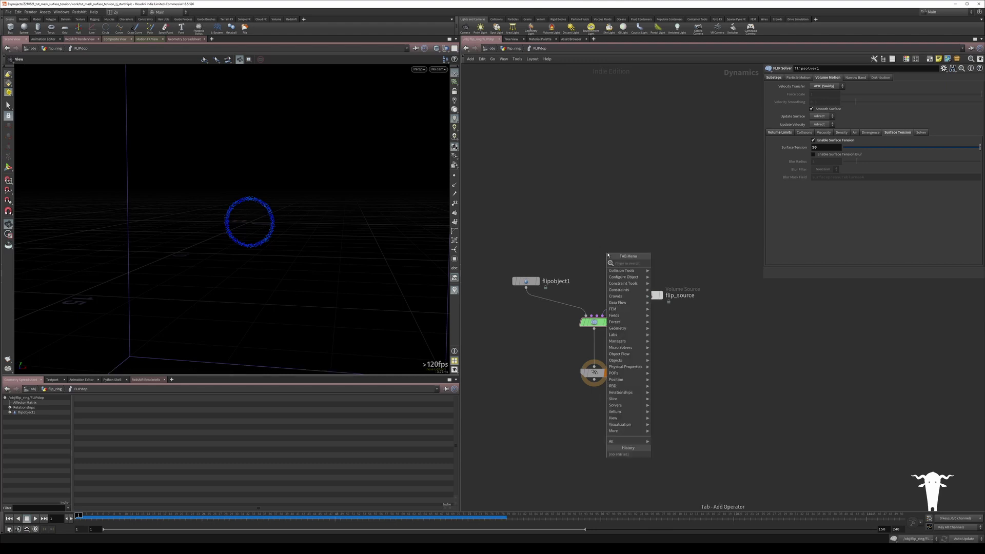
type("gas")
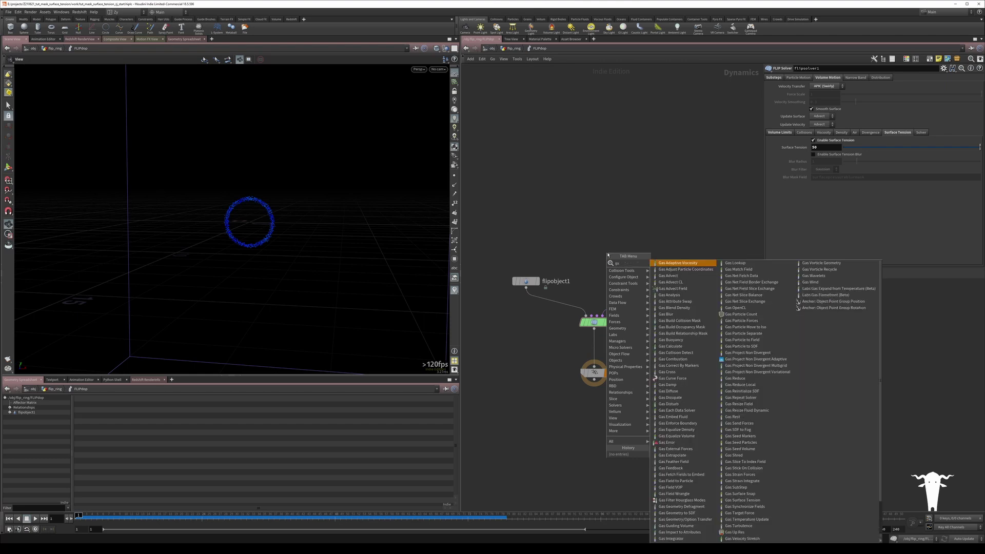
type(" fie")
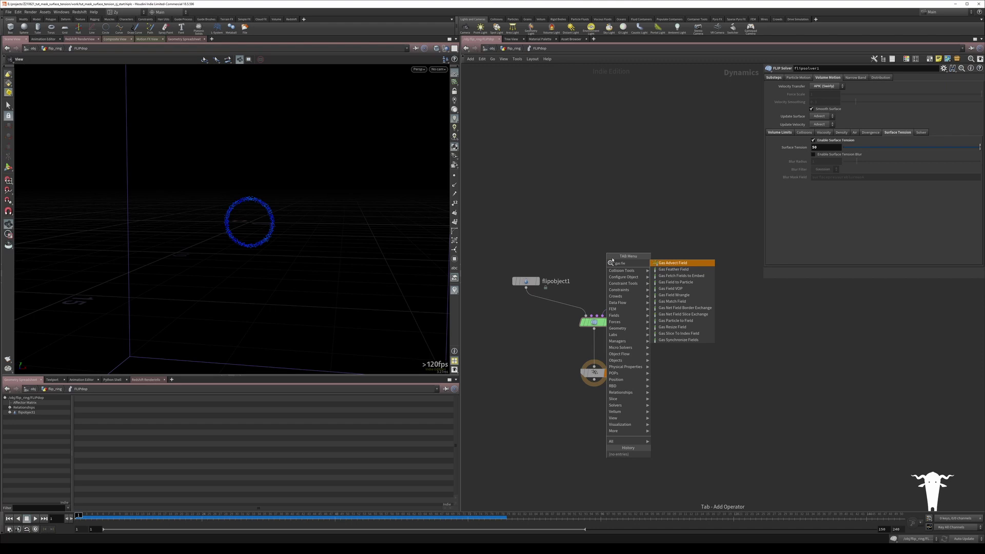
key("Down")
key("Down")
key("Down")
key("Down")
key("Down")
key("Return")
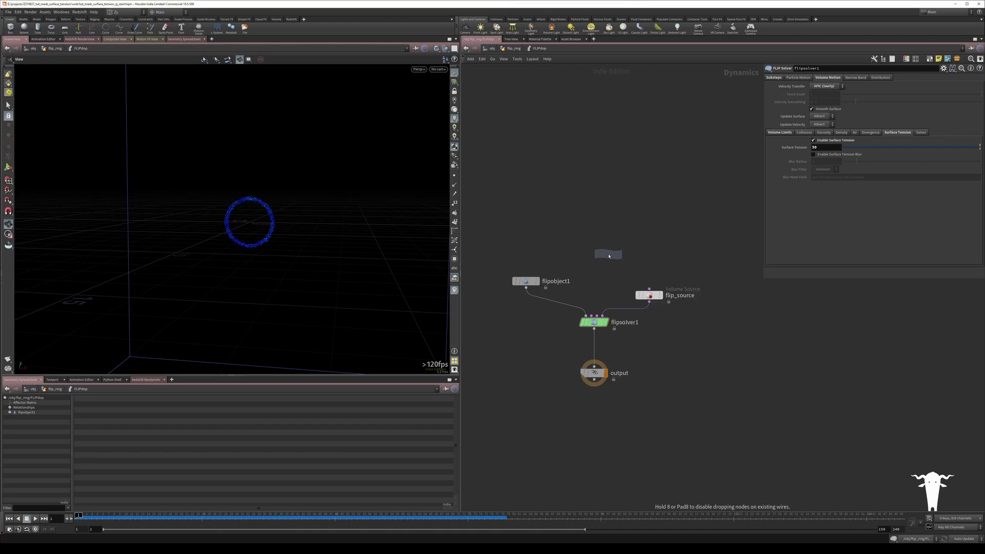
left_click(608, 255)
Wire gasfieldwrangle1 into flipsolver1, replay, and view flipsolver1's field list
left_click(608, 261)
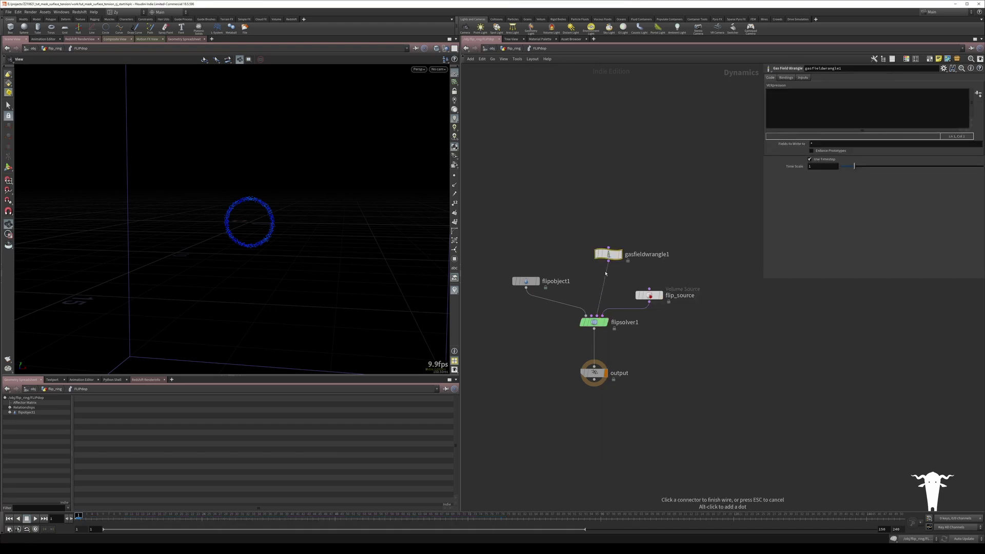
left_click_drag(608, 255, 612, 252)
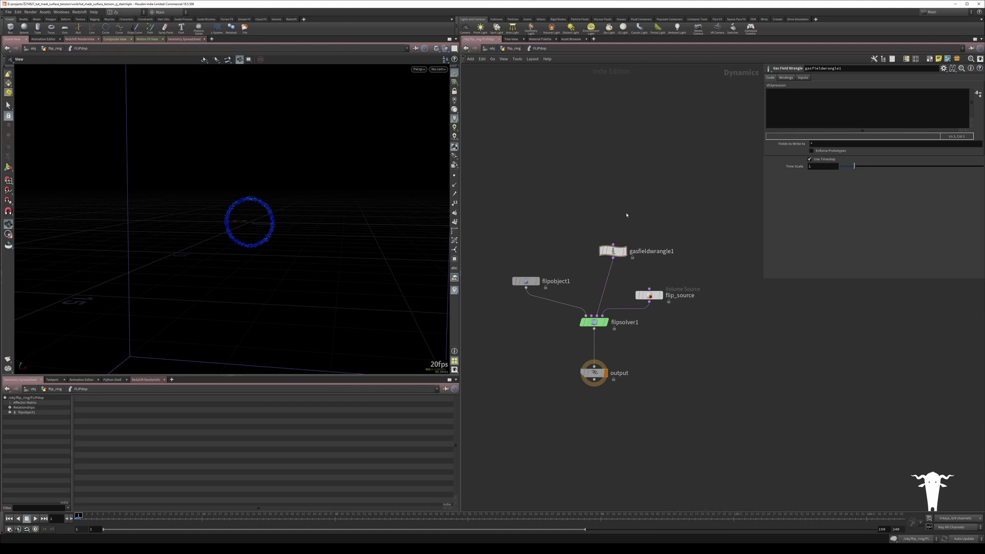
left_click(36, 518)
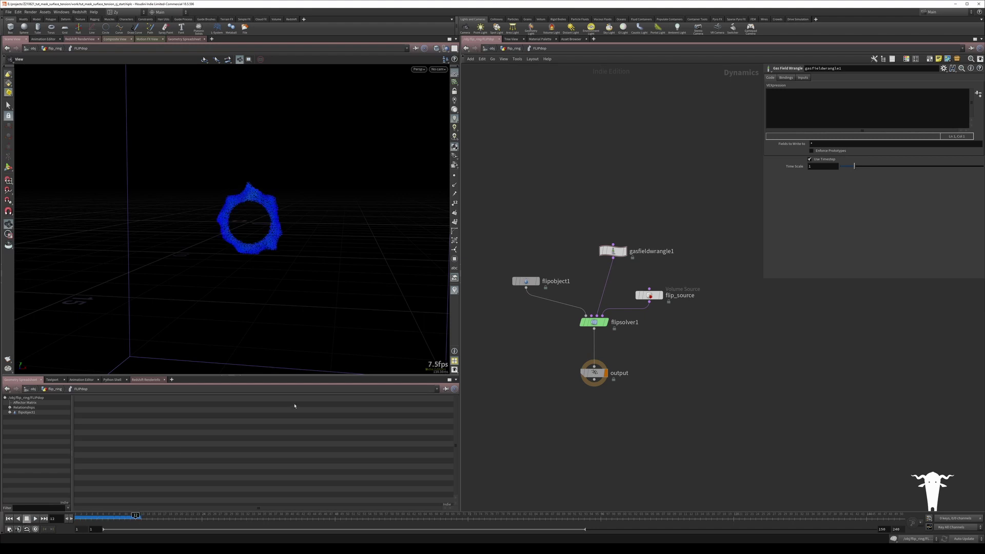
middle_click(597, 324)
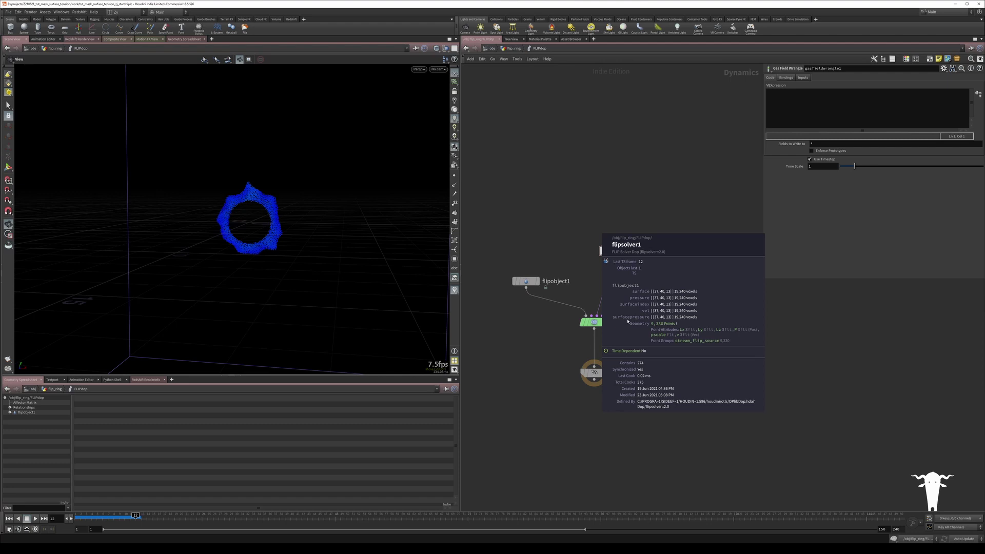
left_click(789, 107)
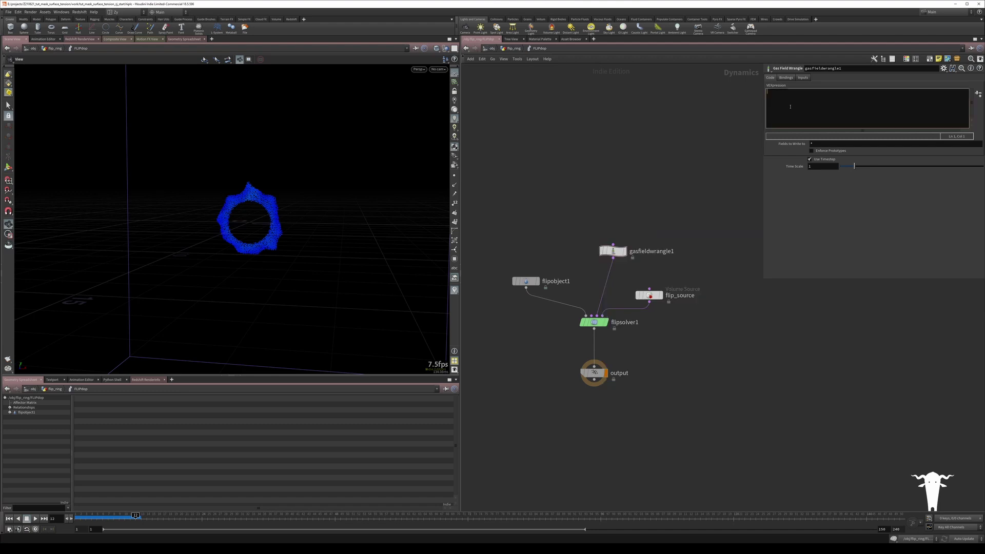
type("@surfa")
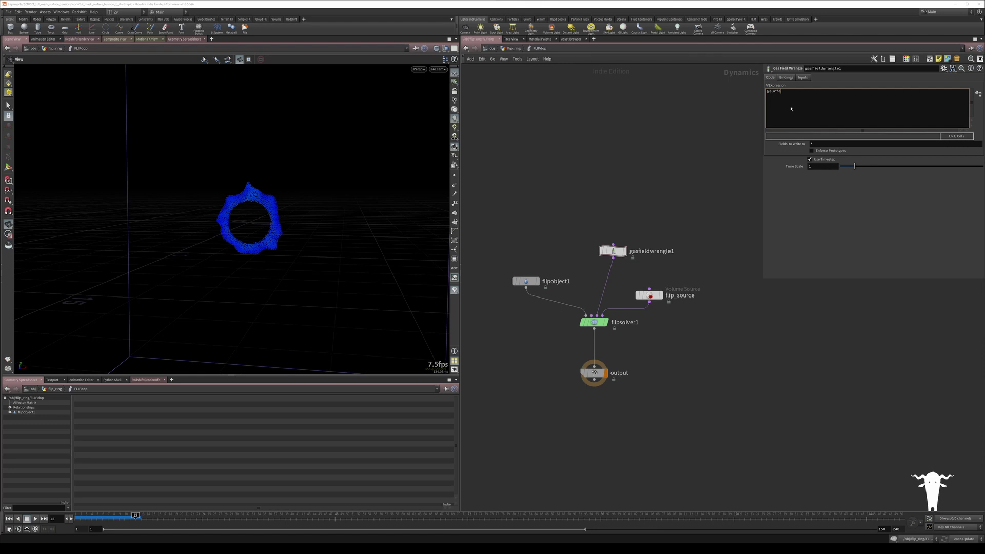
type("cepres")
key("BackSpace")
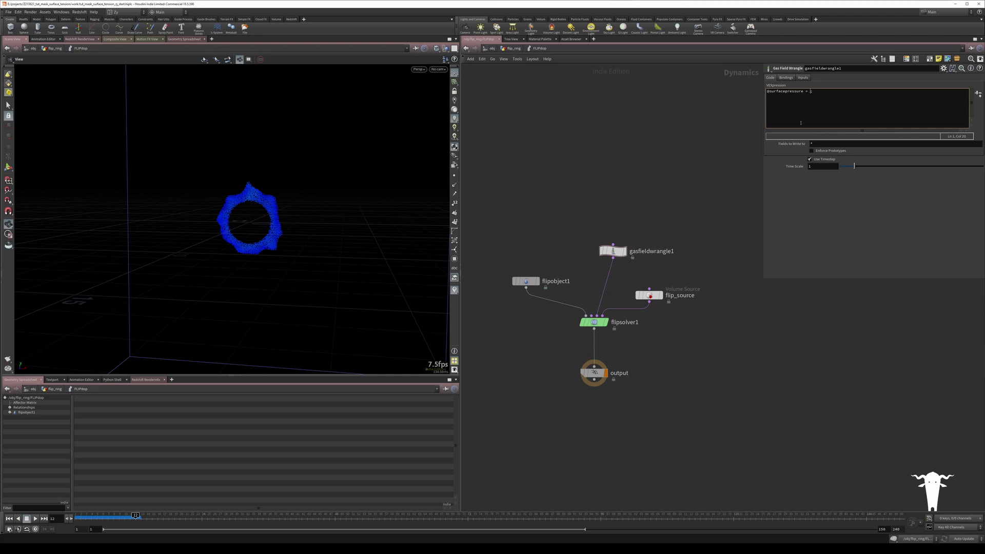
type("volumesample")
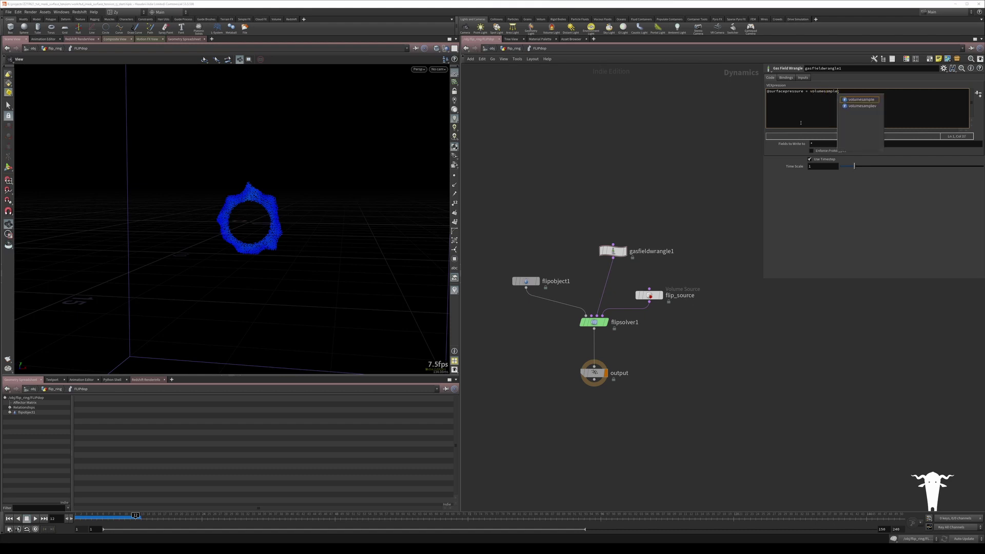
type("();")
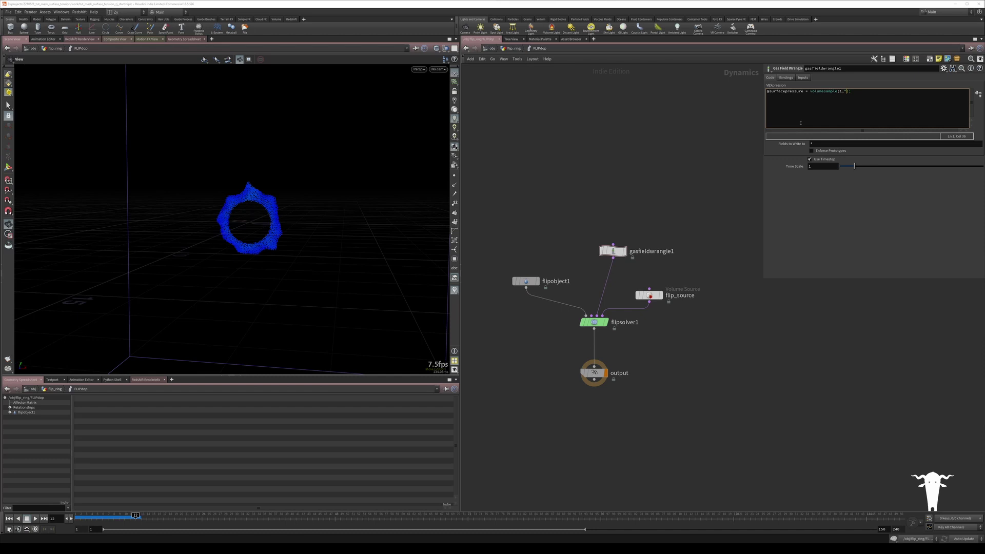
type("1,\"density\",@P")
left_click(806, 91)
type("*")
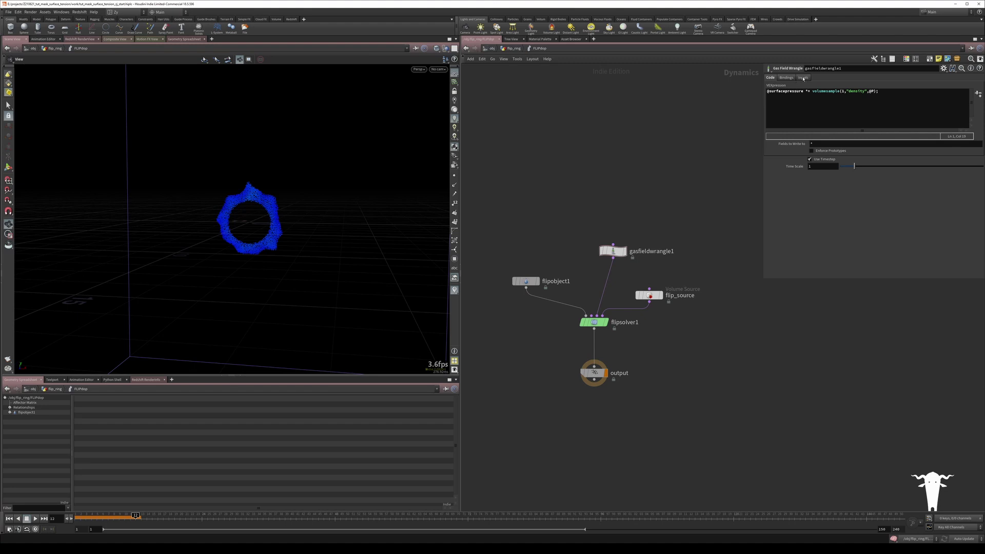
Set the wrangle's Input 2 to SOP with path ../../MASK, then replay from frame 1
left_click(803, 78)
left_click(822, 95)
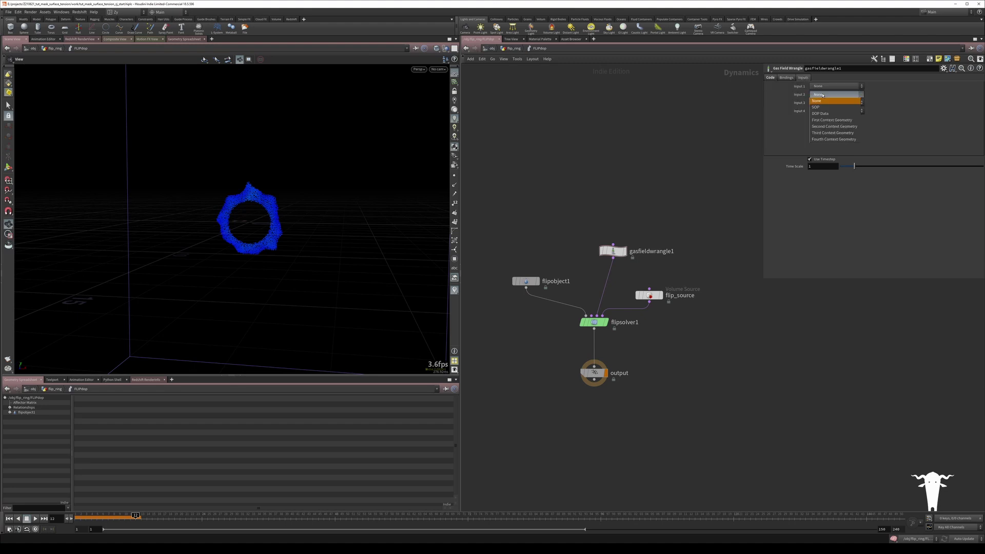
left_click(819, 108)
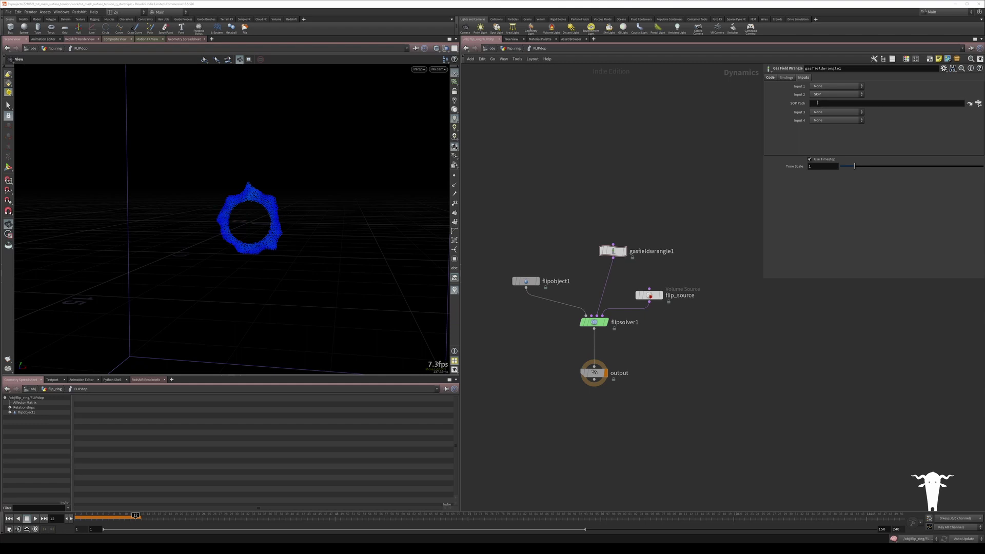
left_click(817, 103)
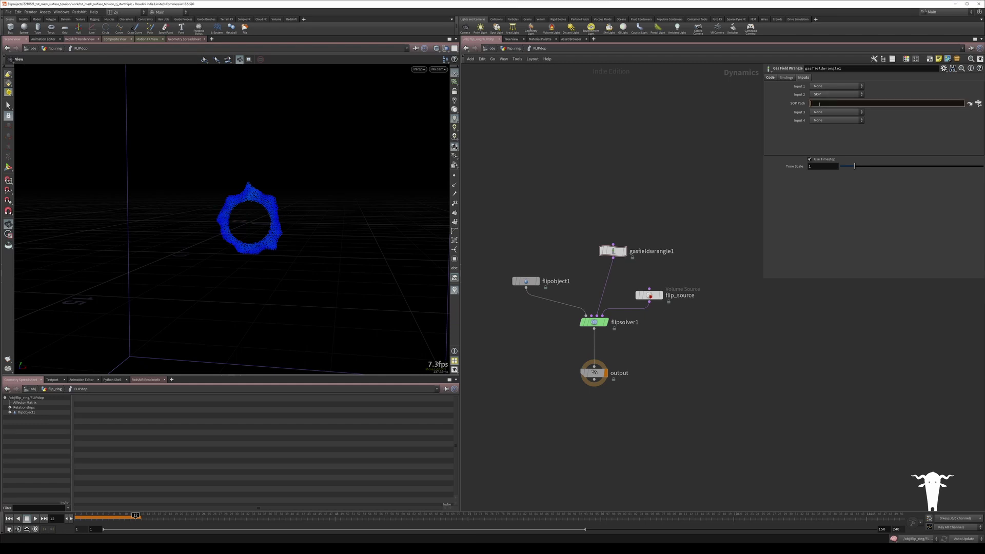
type("../")
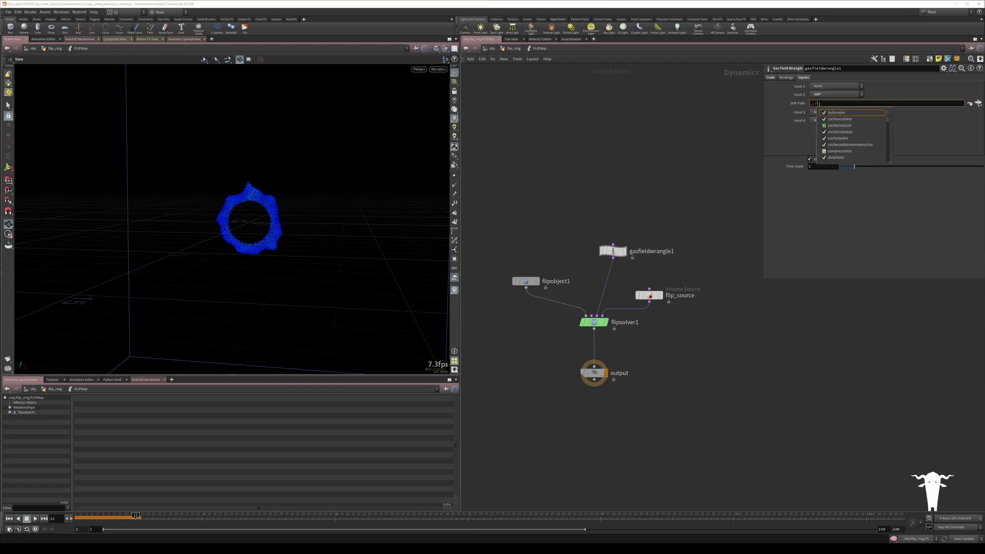
type("../")
key("Down")
key("Return")
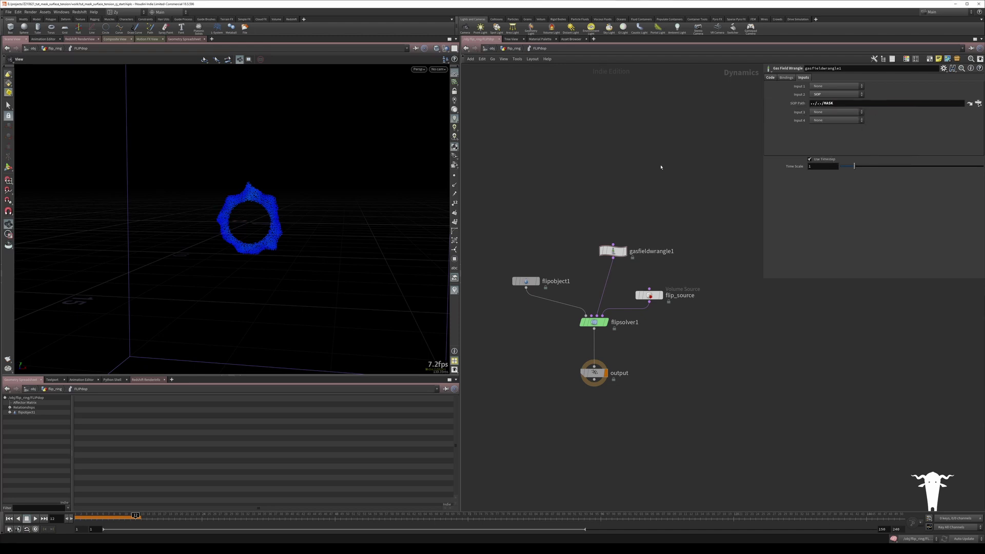
left_click(9, 518)
left_click(34, 519)
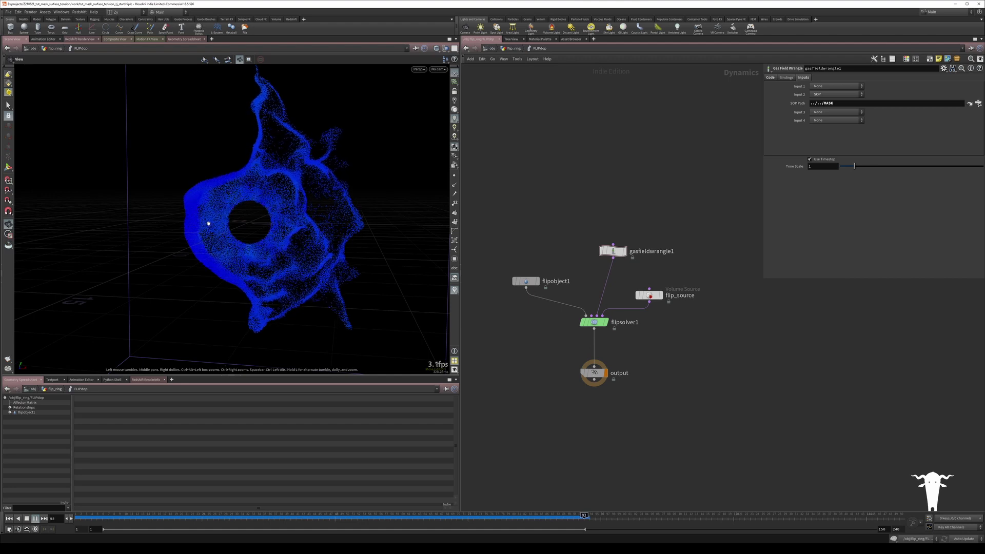
Stop playback at frame 1 and spread flip_source, flipobject1 and the wrangle apart
left_click(27, 519)
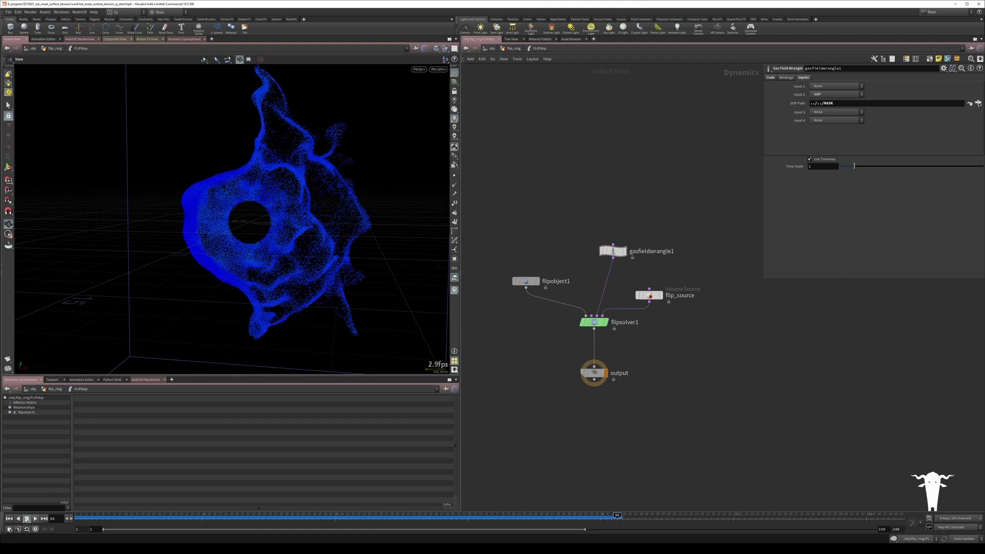
left_click(9, 519)
left_click_drag(648, 296, 670, 295)
left_click_drag(525, 281, 502, 278)
left_click_drag(622, 255, 616, 244)
Rename gasfieldwrangle1 to sop_mask and reposition it and flipobject1
double_click(663, 244)
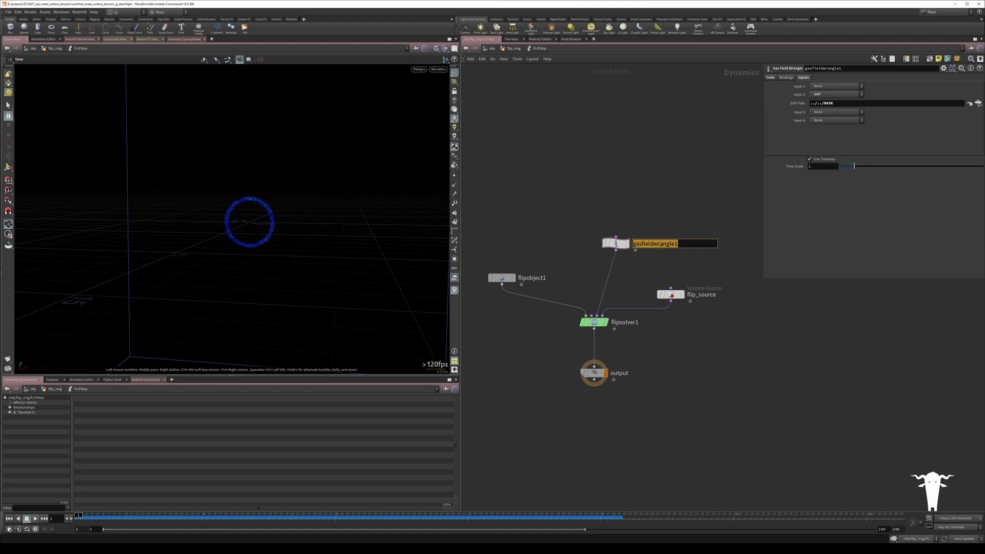
type("sop_mask")
key("Return")
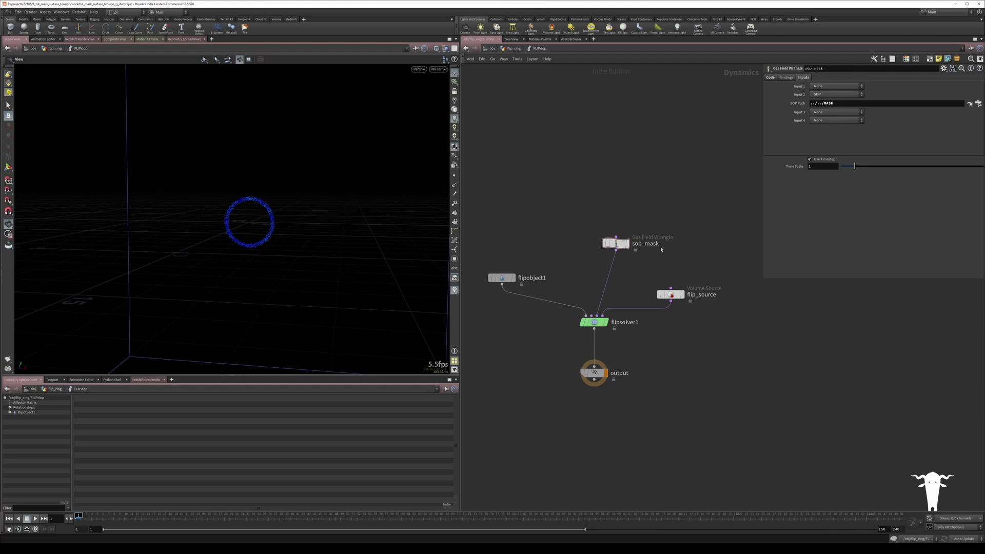
left_click_drag(615, 243, 644, 233)
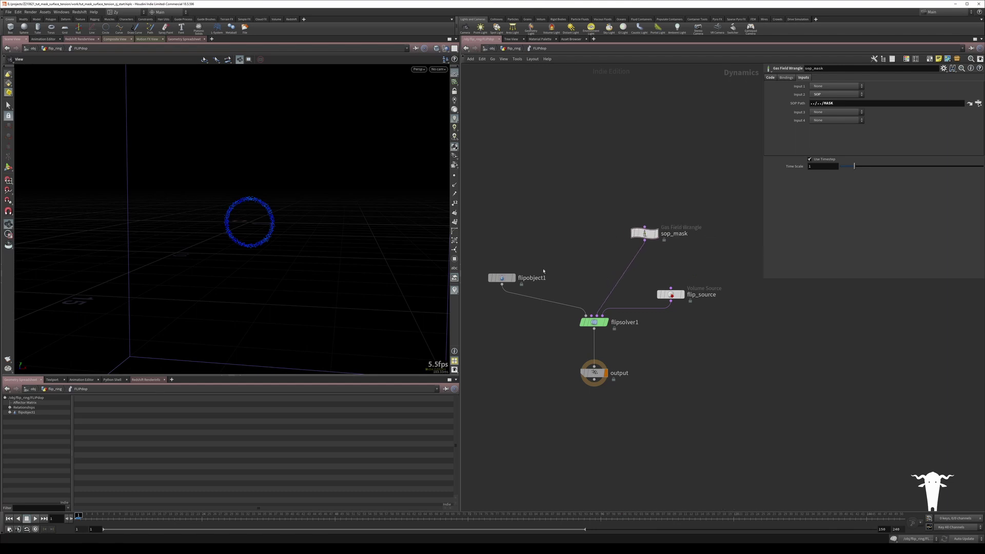
left_click_drag(504, 280, 504, 274)
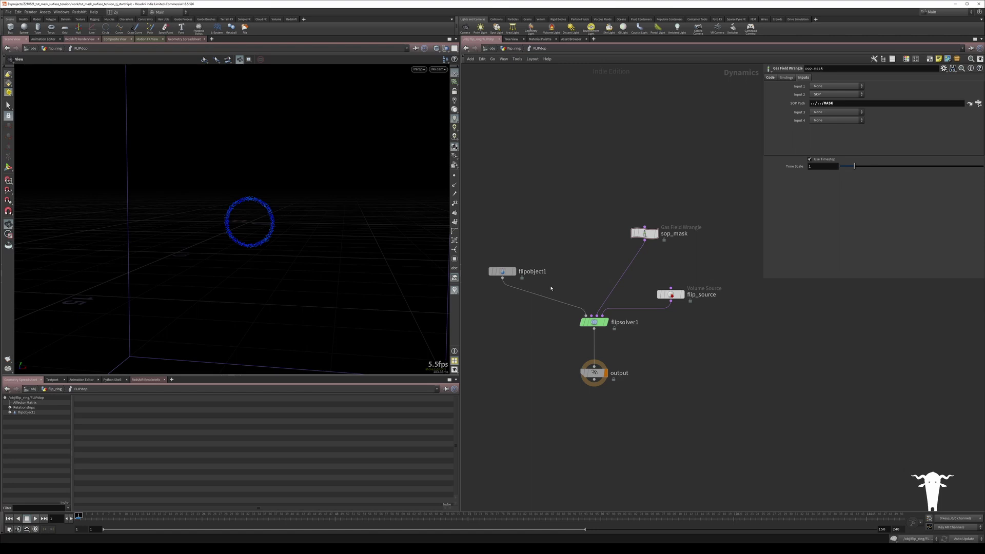
key("Tab")
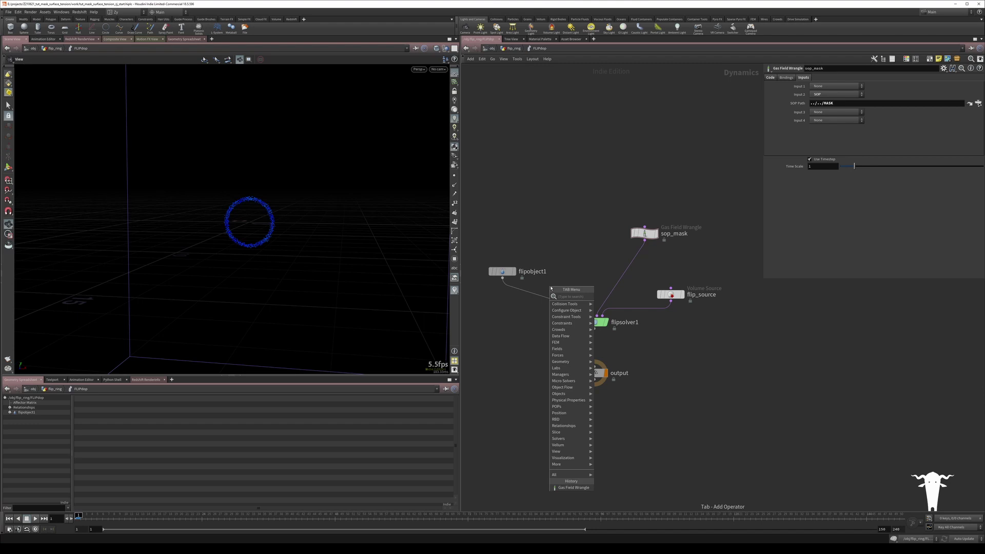
Add a SOP Scalar Field spliced between flipobject1 and flipsolver1
type("sop s")
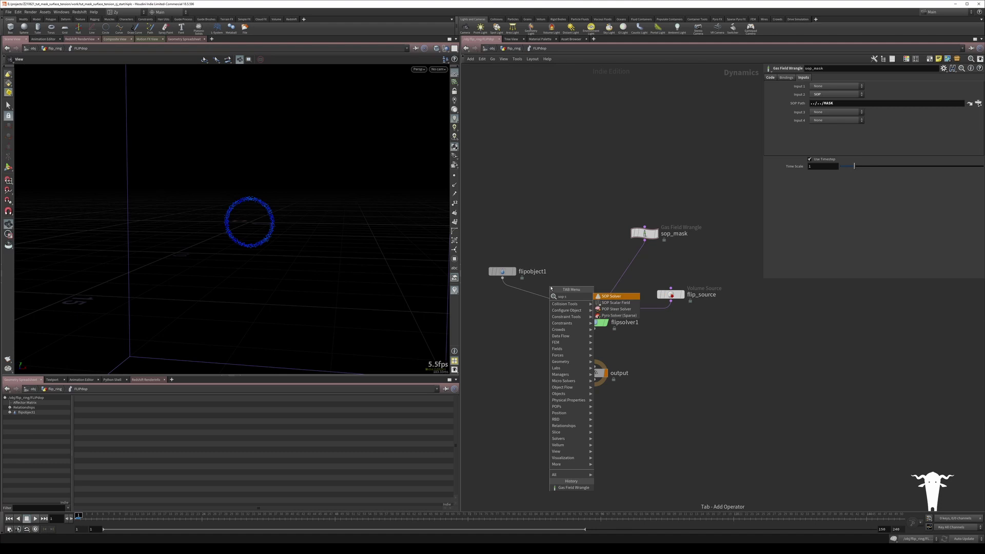
key("Down")
key("Return")
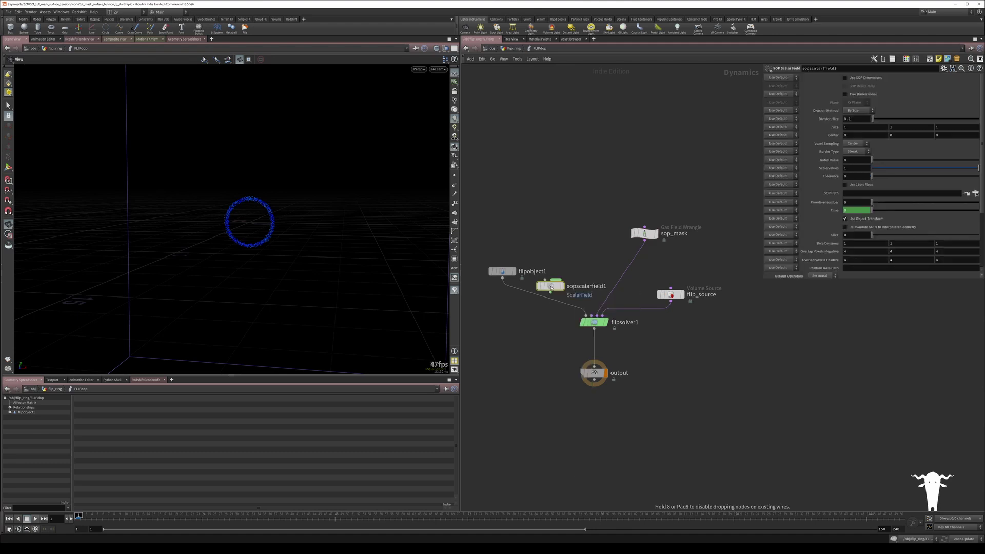
left_click(551, 300)
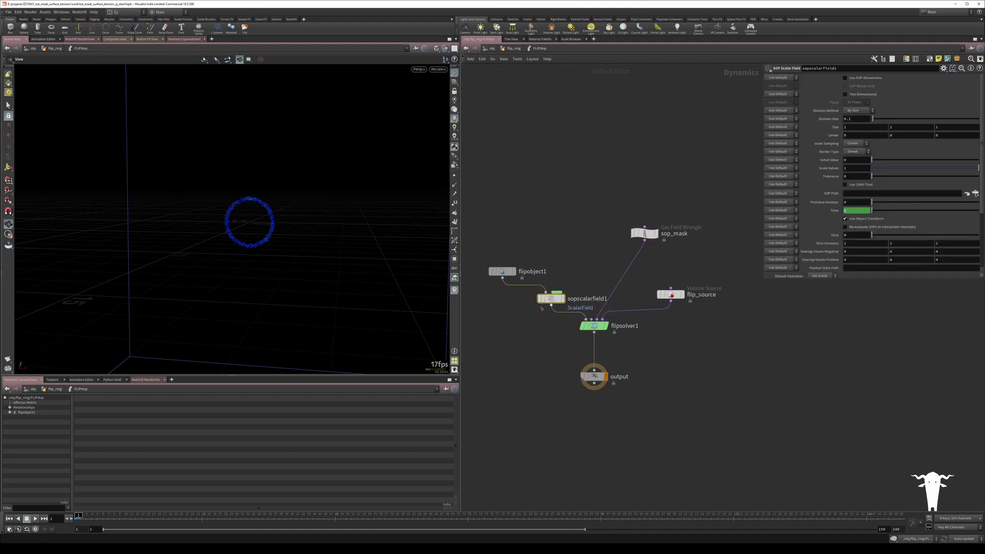
left_click_drag(552, 305, 508, 305)
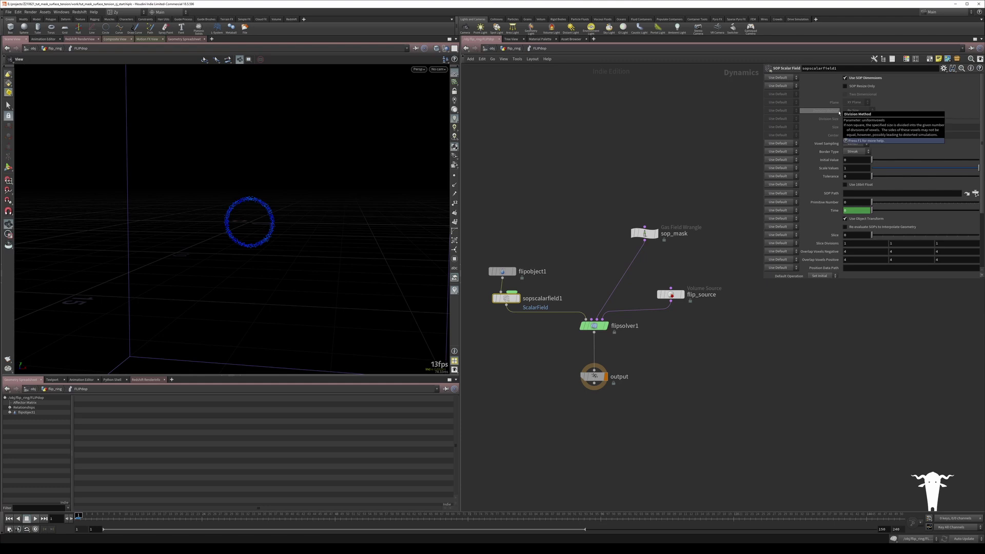
Set sopscalarfield1's SOP Path to ../../MASK and its Data Name to myMask
left_click(858, 192)
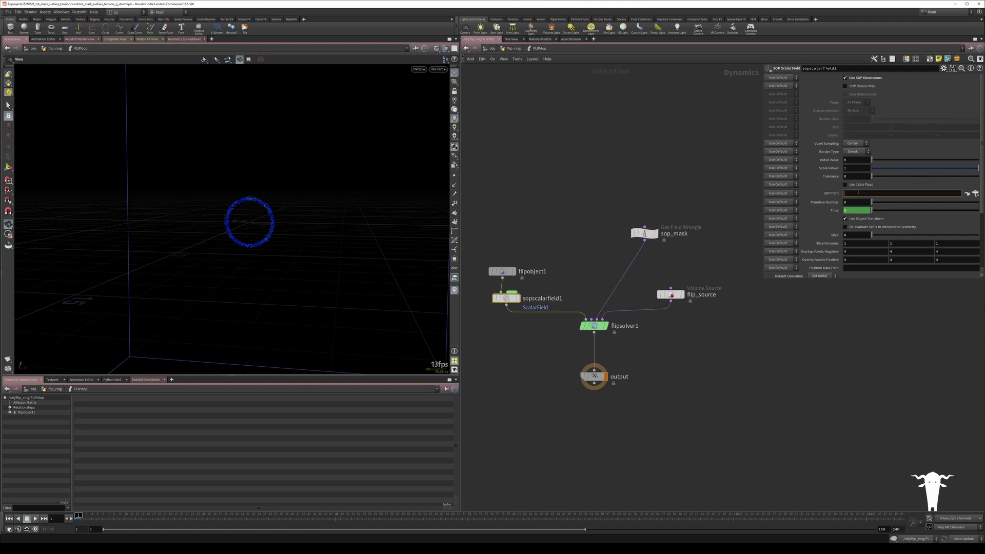
type("../../MASK/")
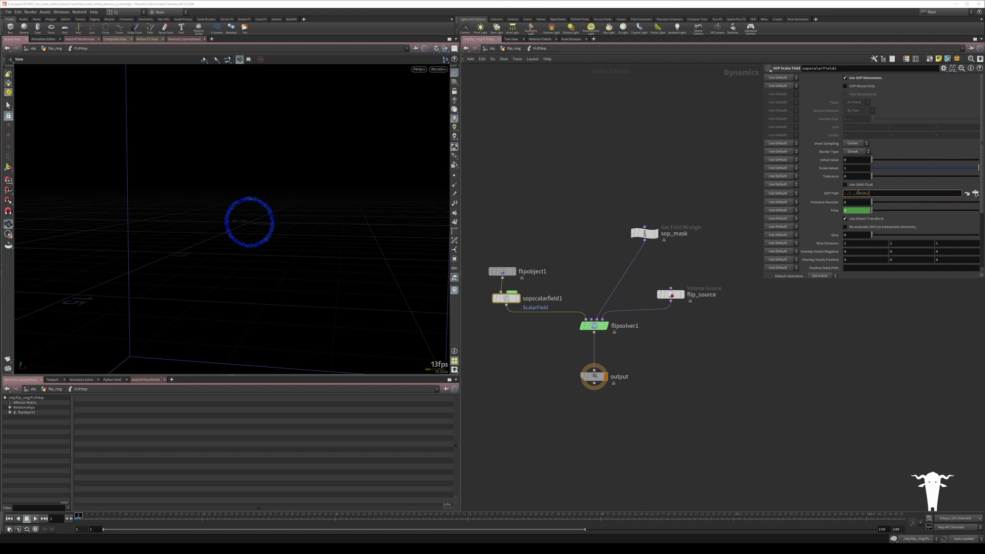
key("BackSpace")
key("Return")
scroll(808, 174, "down", 5)
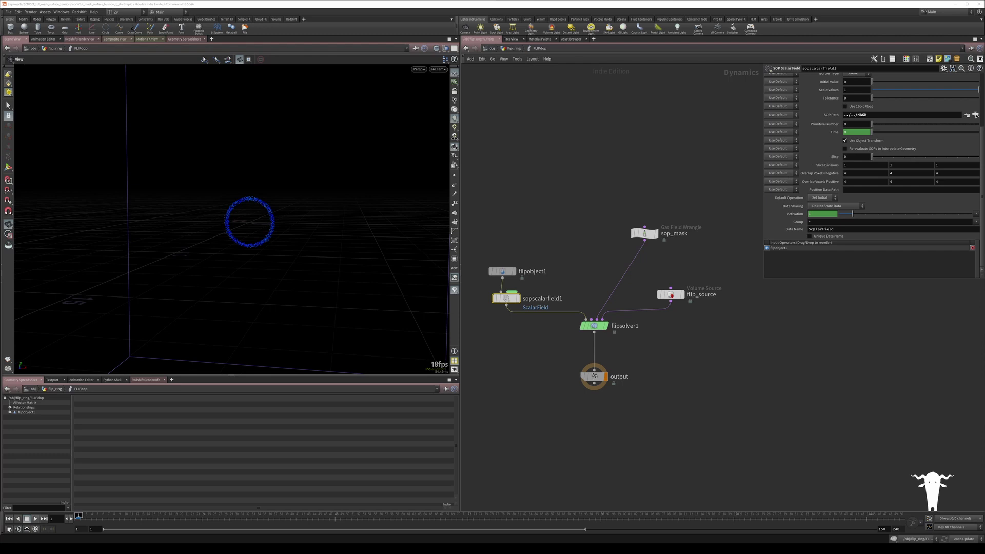
double_click(829, 230)
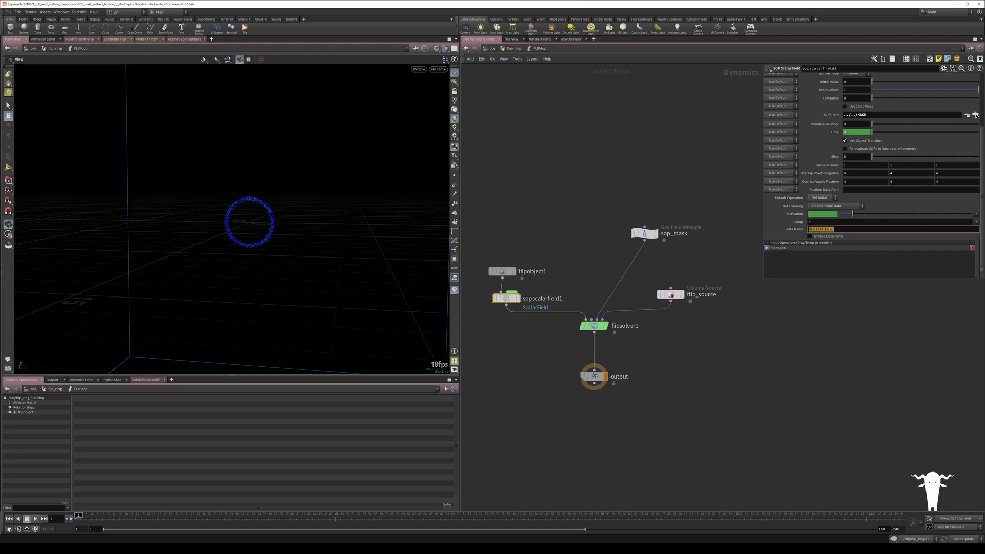
type("myMask")
key("Return")
left_click_drag(644, 234, 654, 229)
Duplicate sop_mask and rename the copy dop_mask
left_click(654, 228)
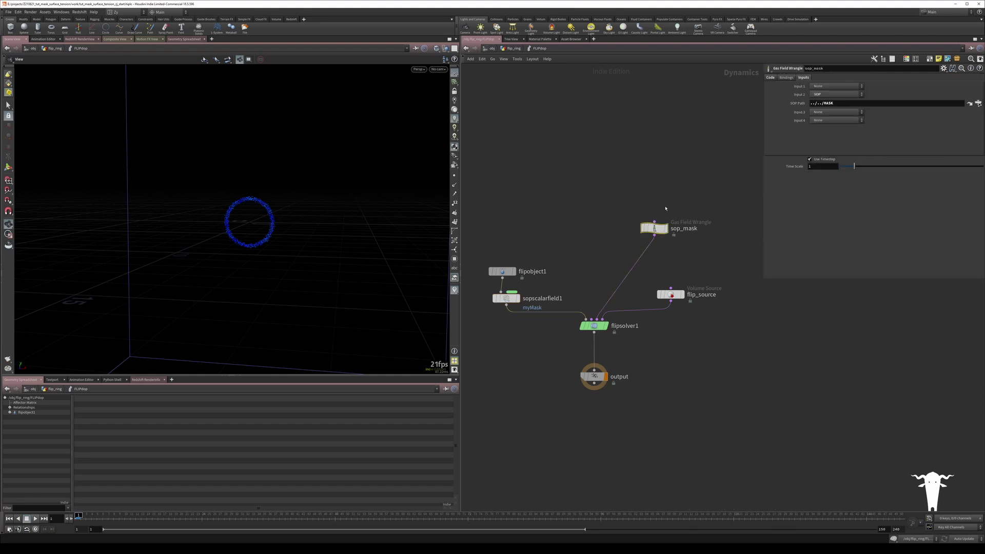
key("ctrl+c")
key("ctrl+v")
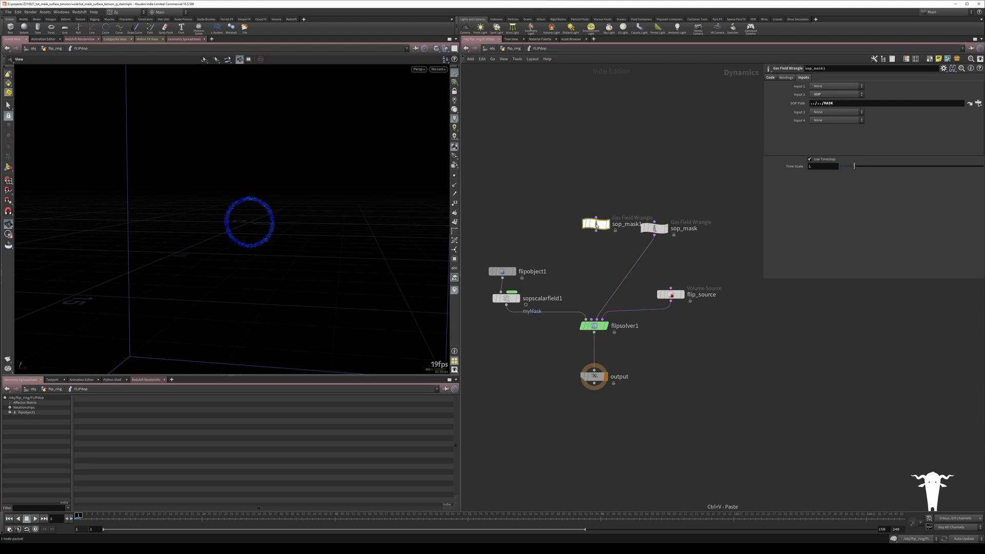
left_click_drag(581, 224, 565, 224)
double_click(611, 224)
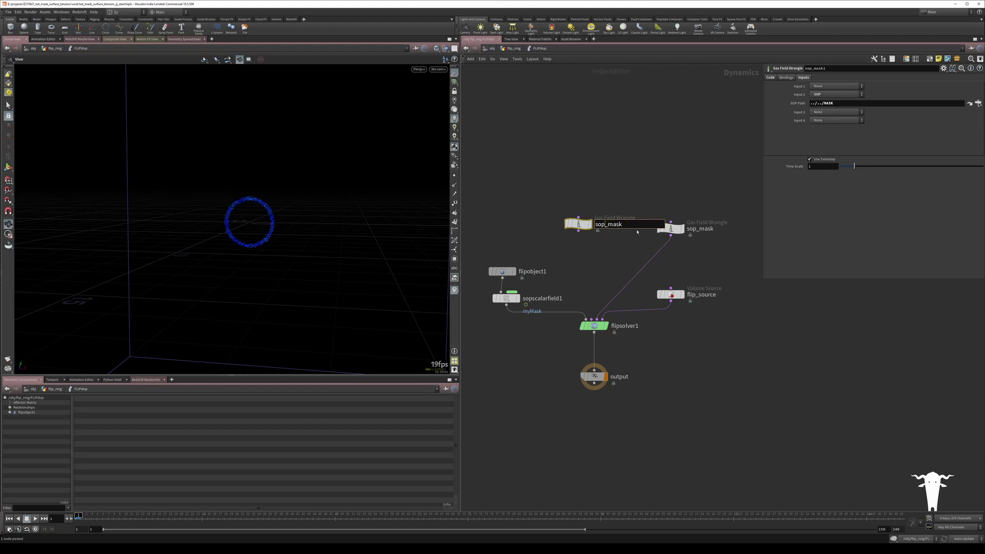
key("BackSpace")
type("d")
key("Return")
Colour sop_mask green, dop_mask and sopscalarfield1 blue, and wire dop_mask into flipsolver1
left_click(672, 229)
key("c")
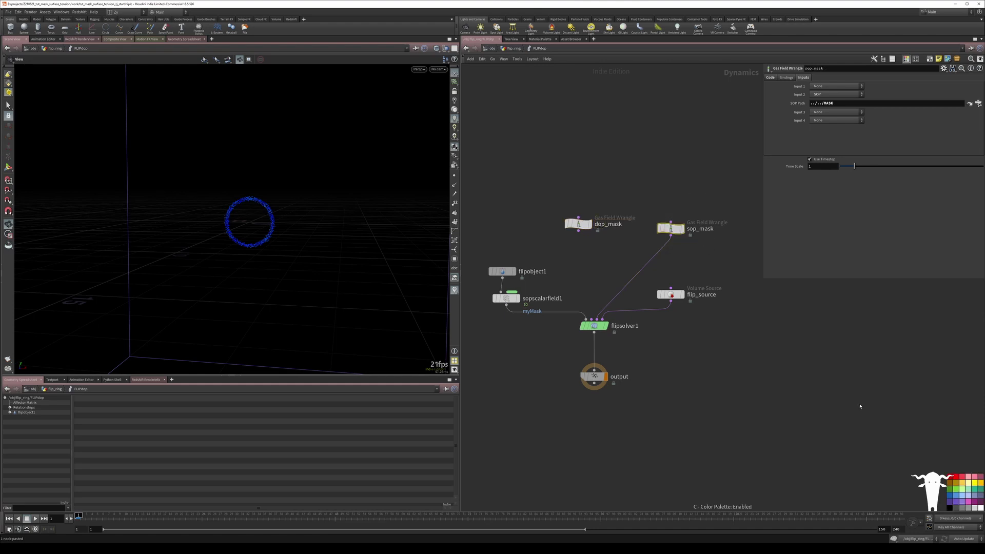
left_click(954, 489)
left_click(578, 224)
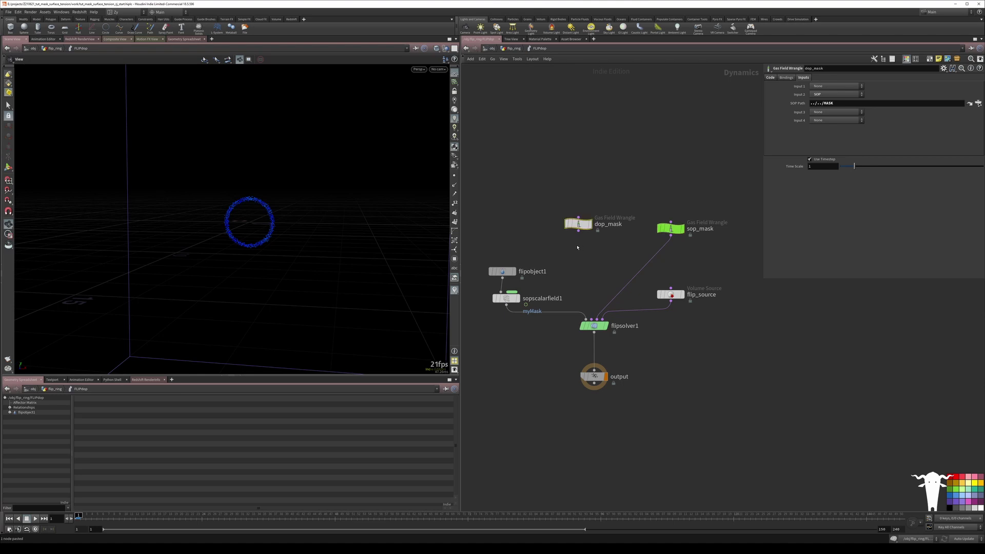
left_click(955, 496)
left_click(505, 298)
left_click(956, 496)
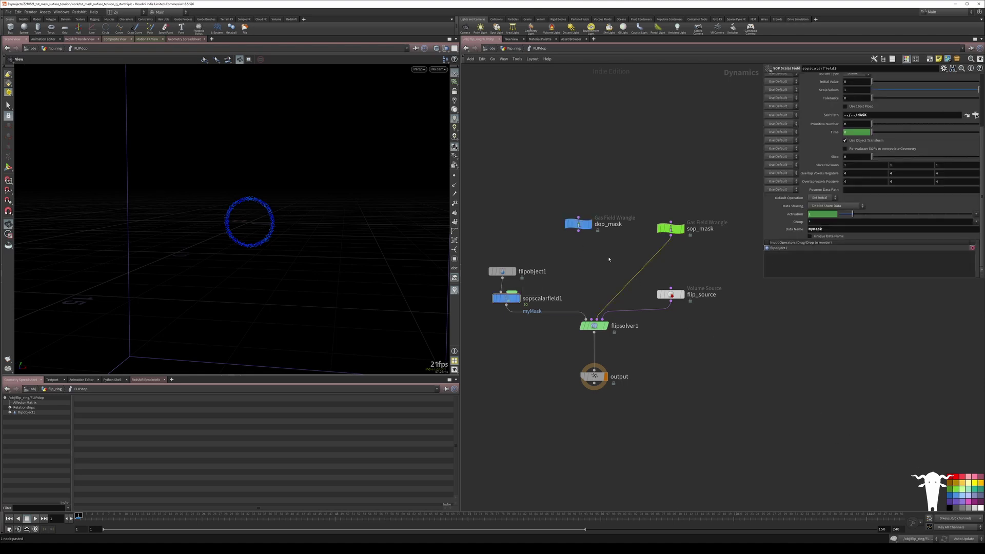
left_click_drag(578, 231, 596, 319)
left_click(581, 224)
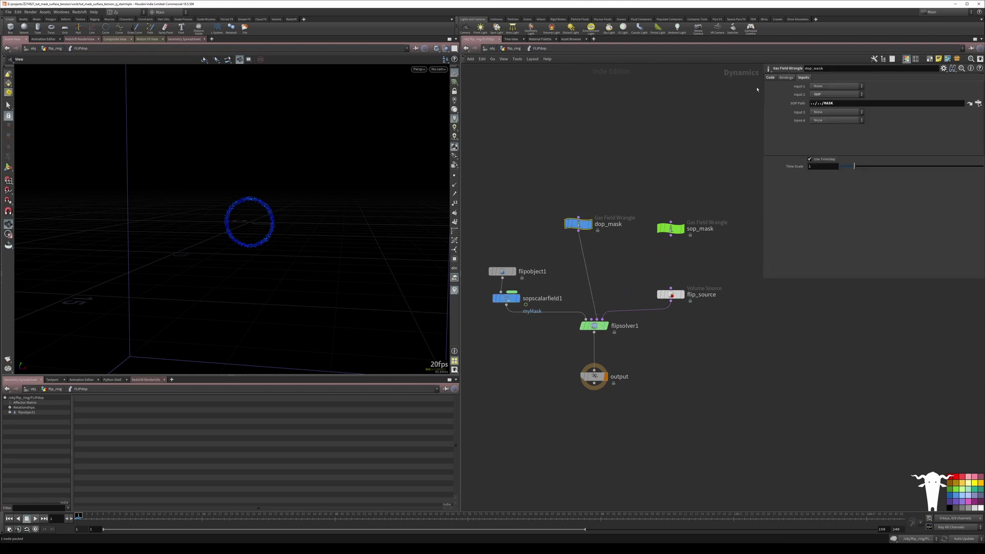
Set dop_mask's Input 2 to None
left_click(838, 95)
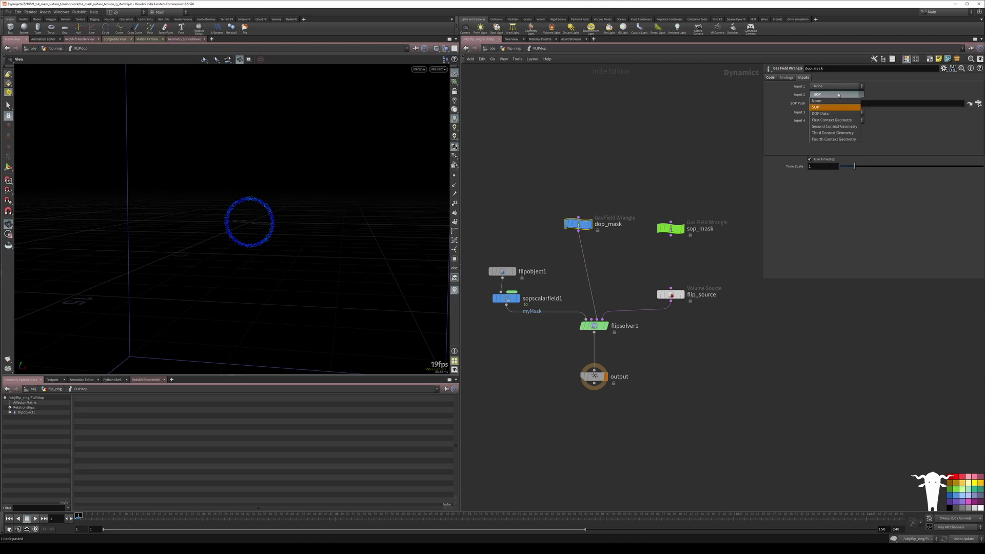
left_click(818, 101)
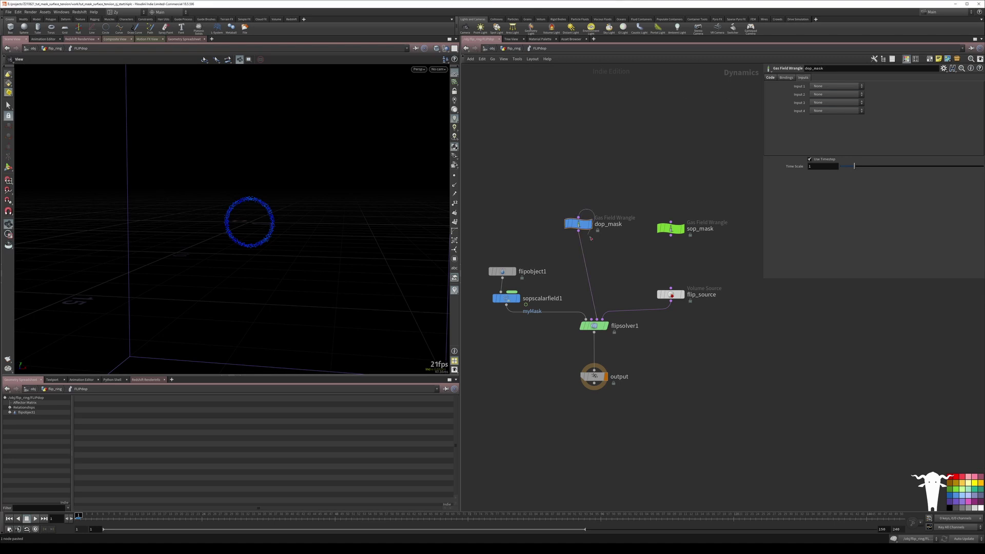
left_click(771, 77)
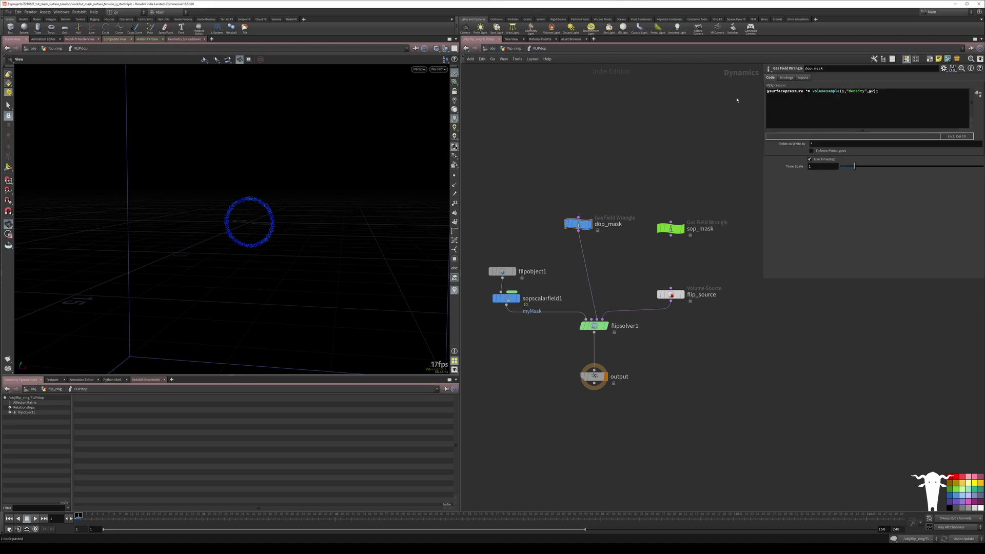
Bypass dop_mask, play the simulation, and view flipsolver1's field list
left_click(567, 223)
left_click(36, 519)
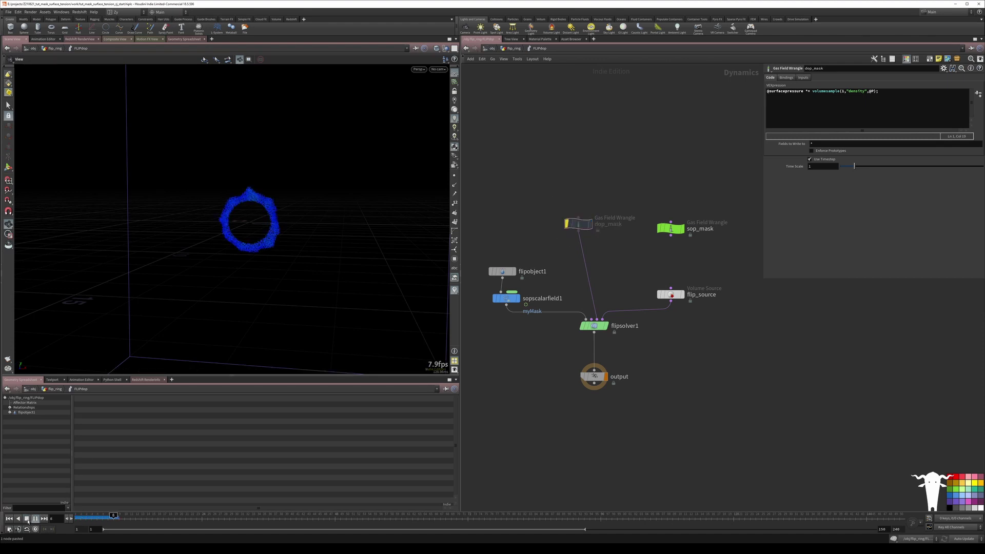
middle_click(596, 326)
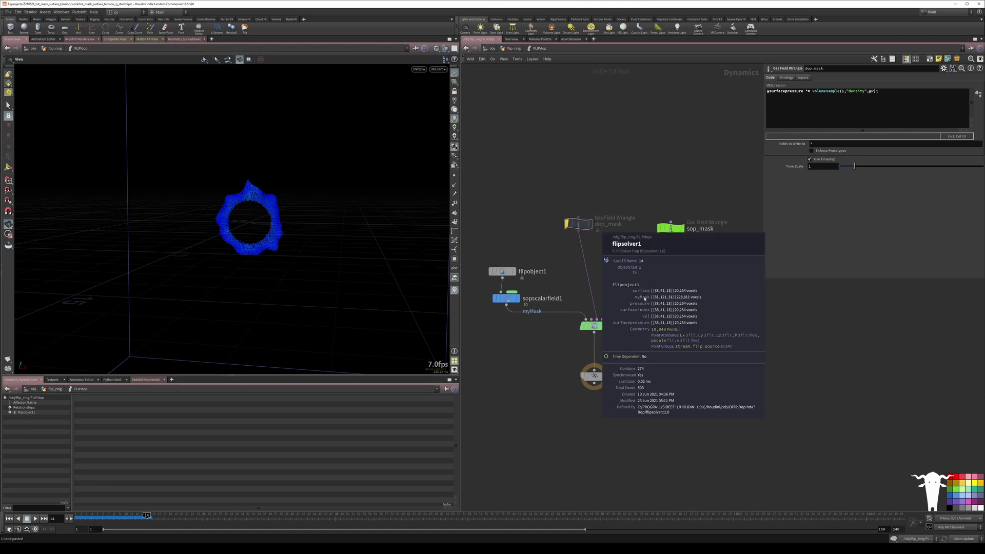
left_click(578, 224)
left_click_drag(877, 91, 811, 92)
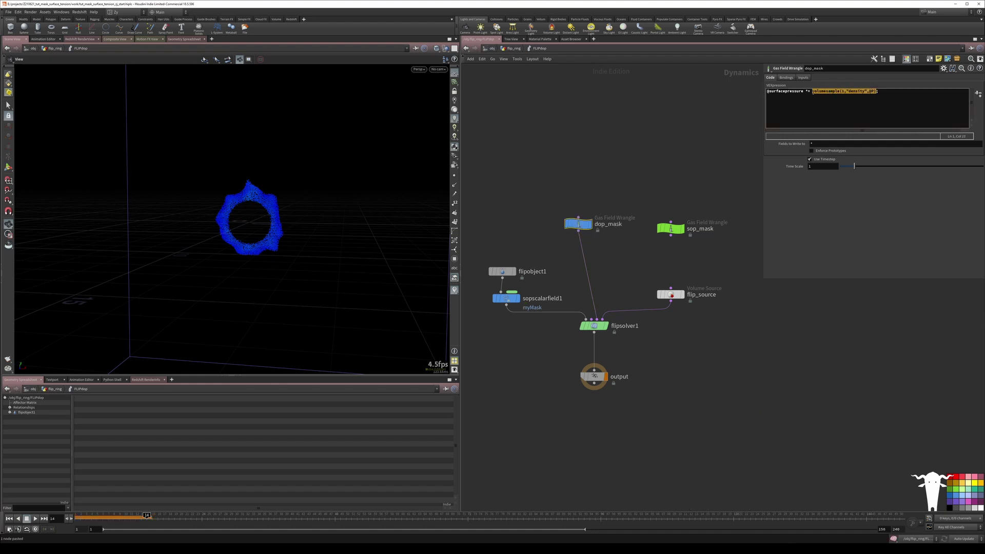
type("@myMask;")
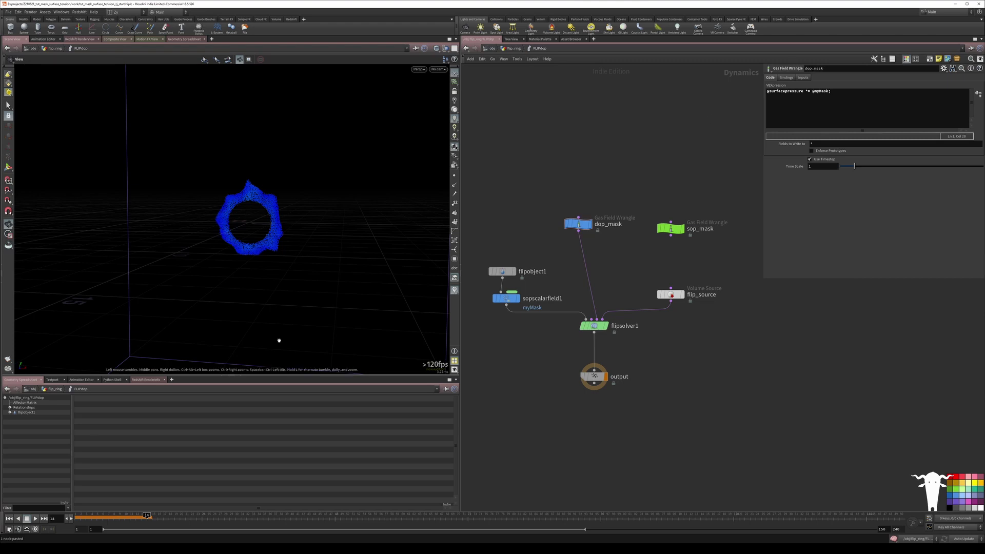
left_click(9, 519)
left_click(36, 519)
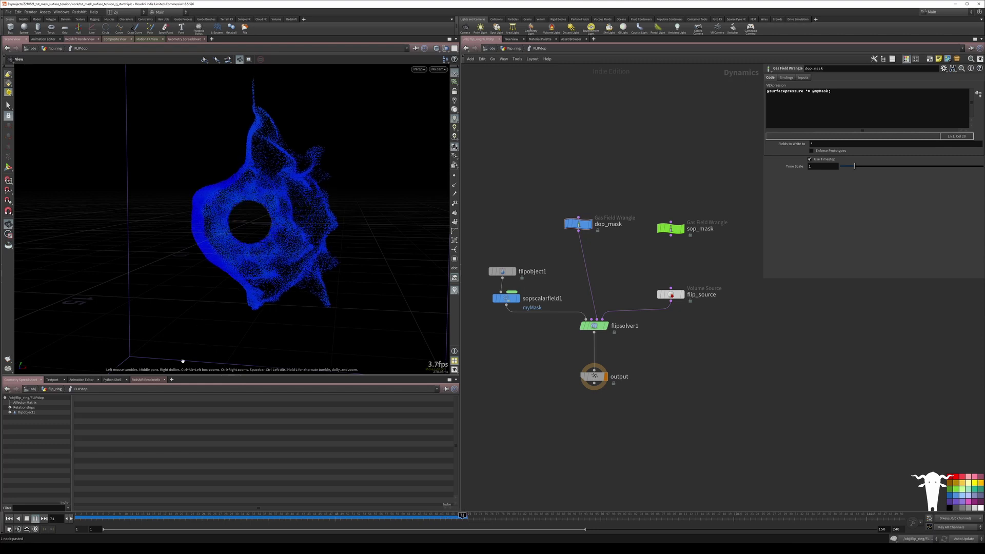
left_click(8, 519)
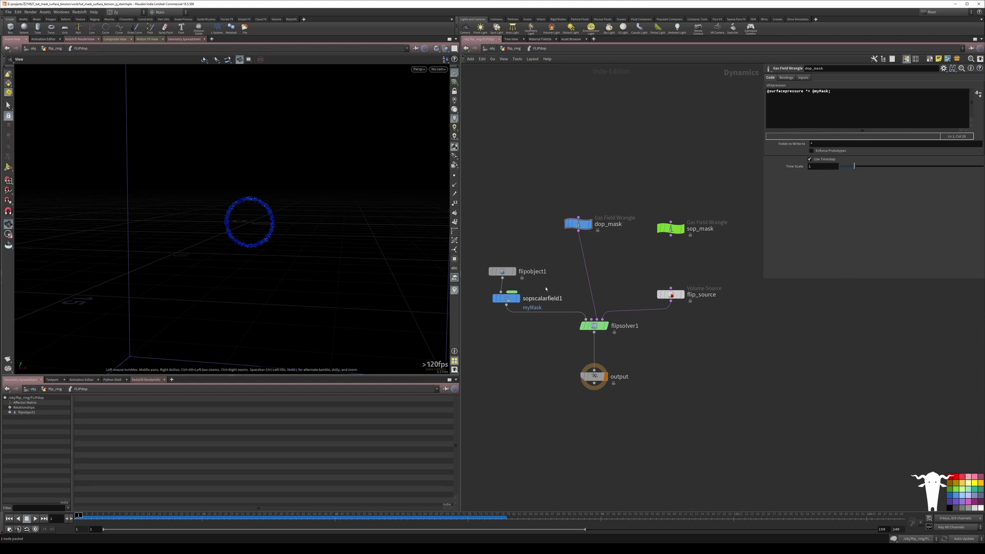
Nudge dop_mask up and disable Enable Surface Tension on flipsolver1
left_click_drag(578, 223, 579, 211)
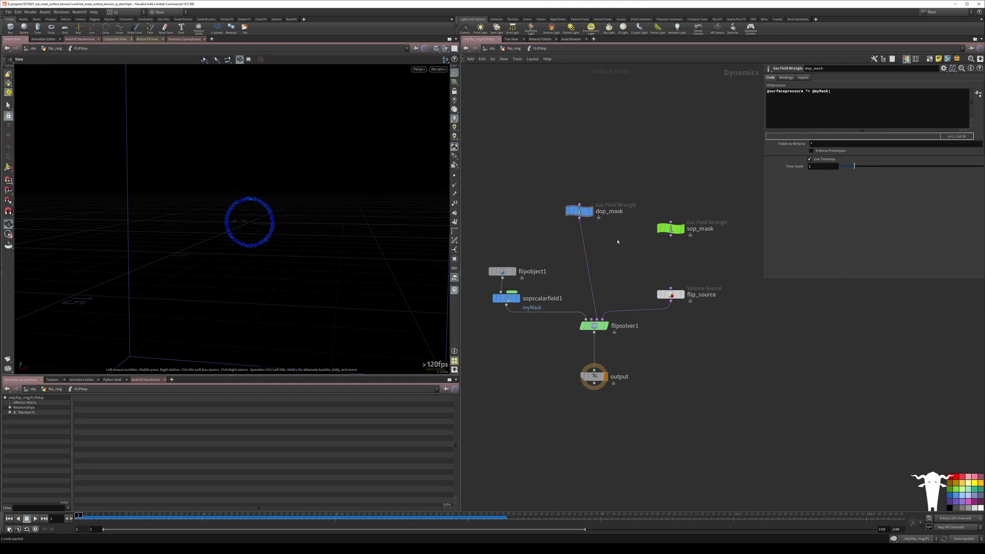
left_click(600, 326)
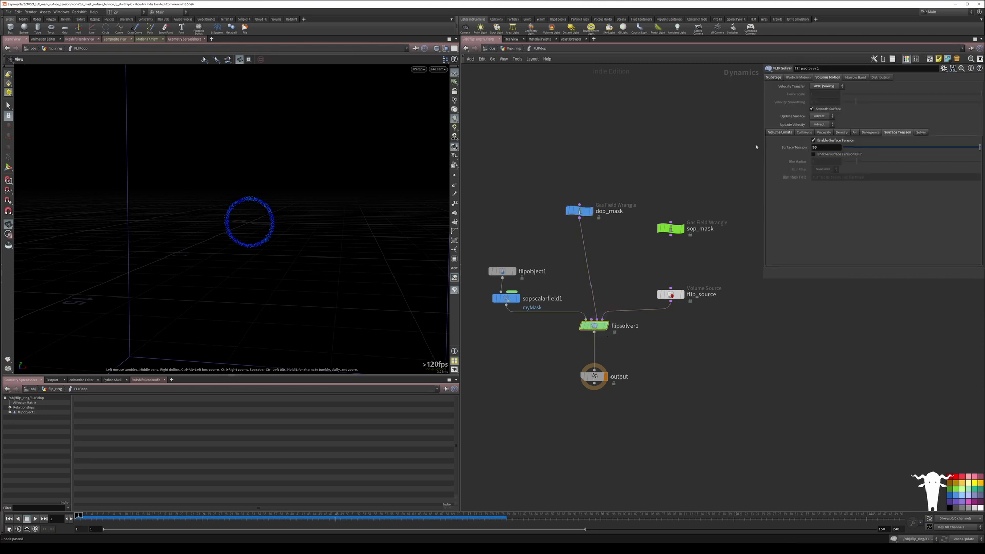
left_click(813, 140)
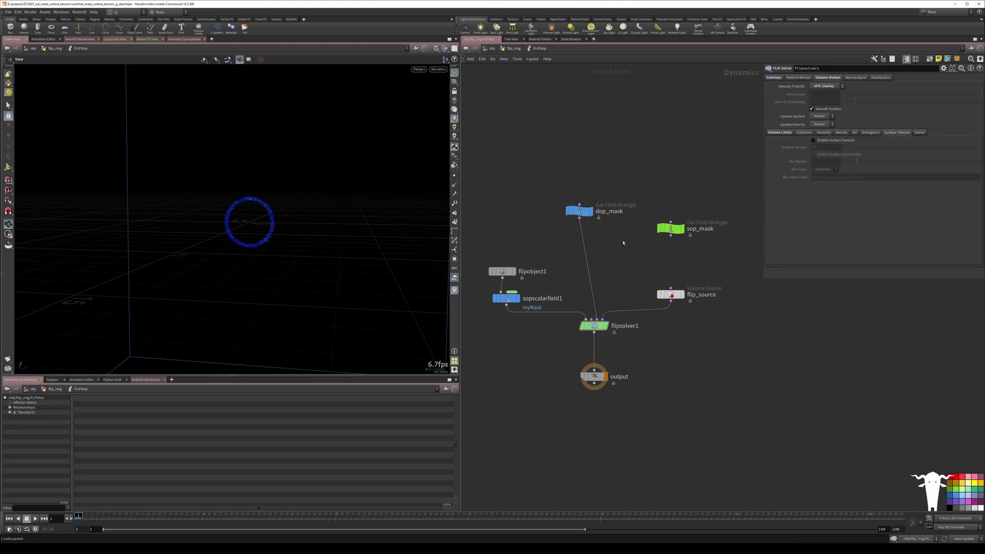
Add a Gas Surface Tension node above flipsolver1, moving sop_mask higher out of the way
key("Tab")
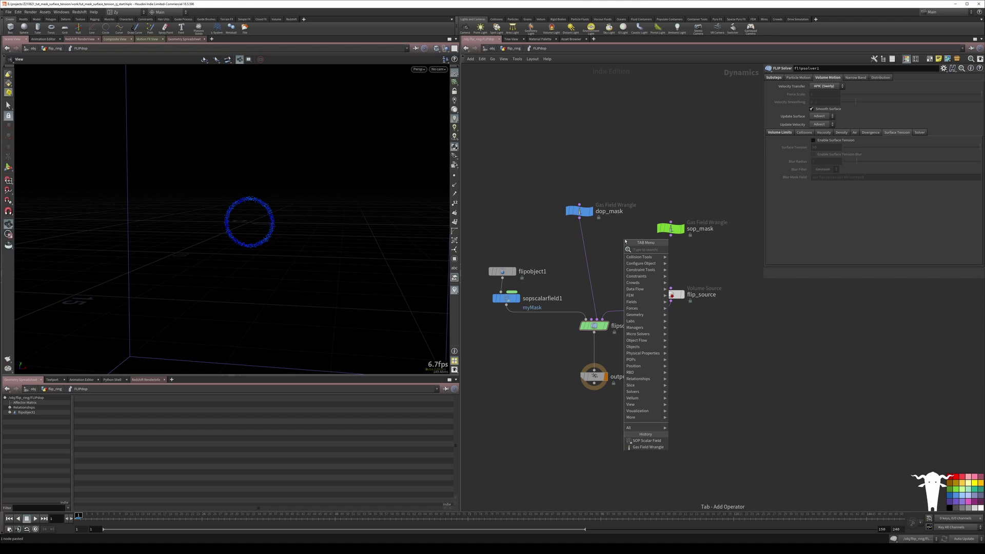
type("gas s")
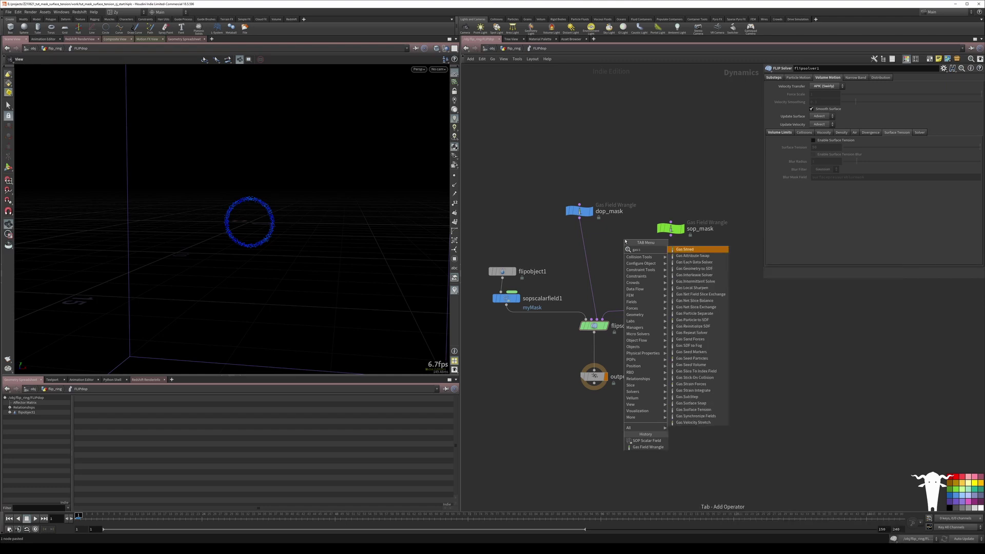
type("urf")
key("Down")
key("Return")
left_click_drag(670, 228, 660, 175)
left_click_drag(625, 239, 602, 247)
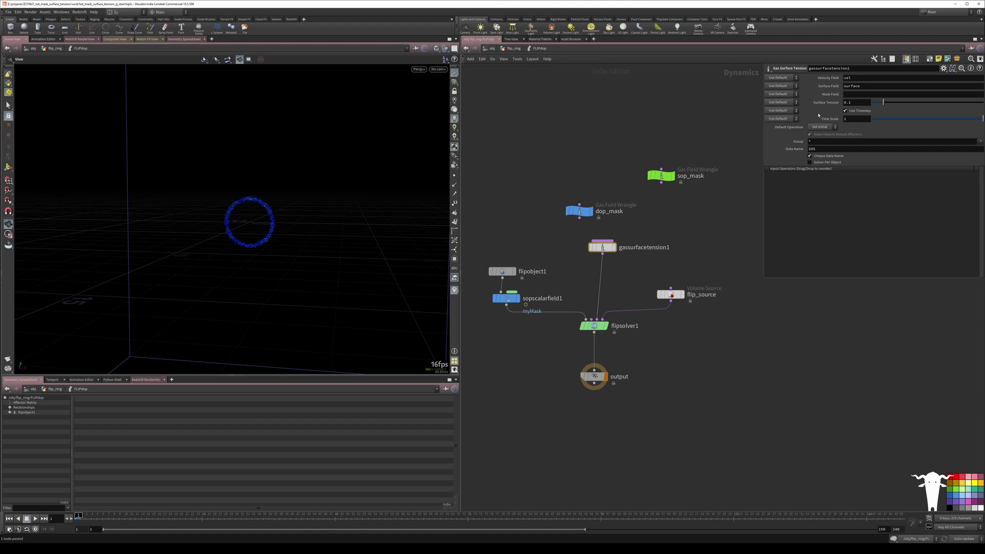
Review sopscalarfield1's settings and the dop_mask expression, then select gassurfacetension1
left_click(506, 298)
left_click(580, 210)
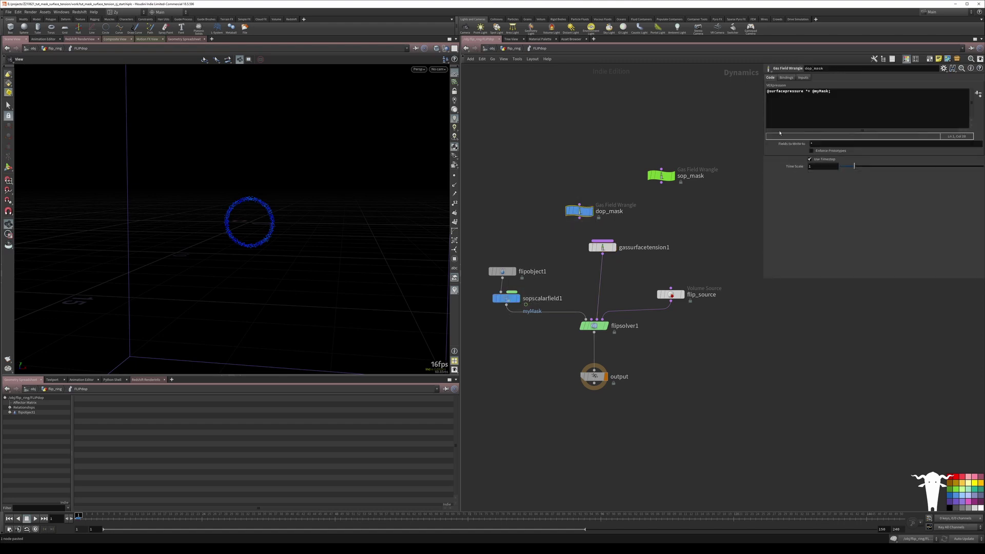
left_click(602, 247)
Use myMask as the Mask Field with Surface Tension 1, then play the simulation
left_click(851, 95)
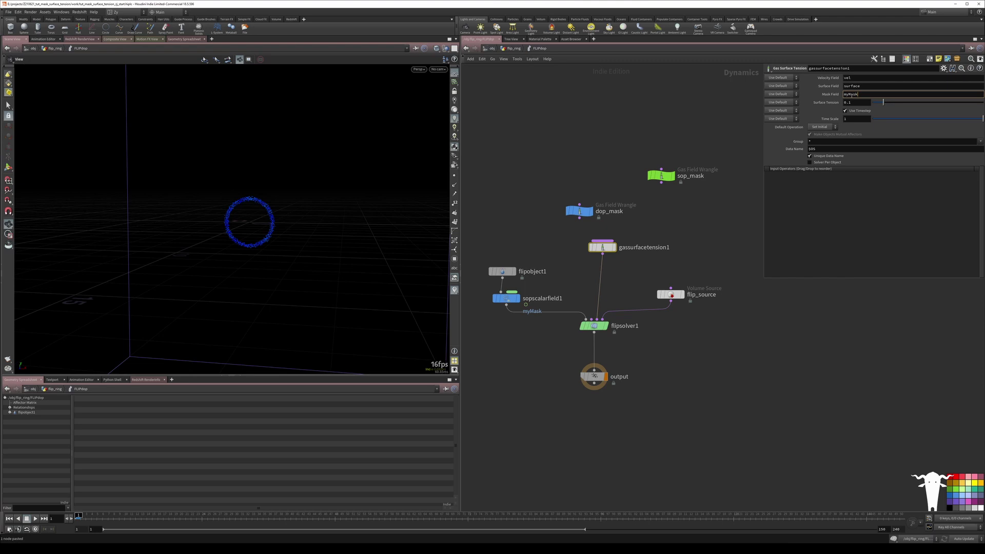
key("Return")
left_click_drag(883, 102, 982, 101)
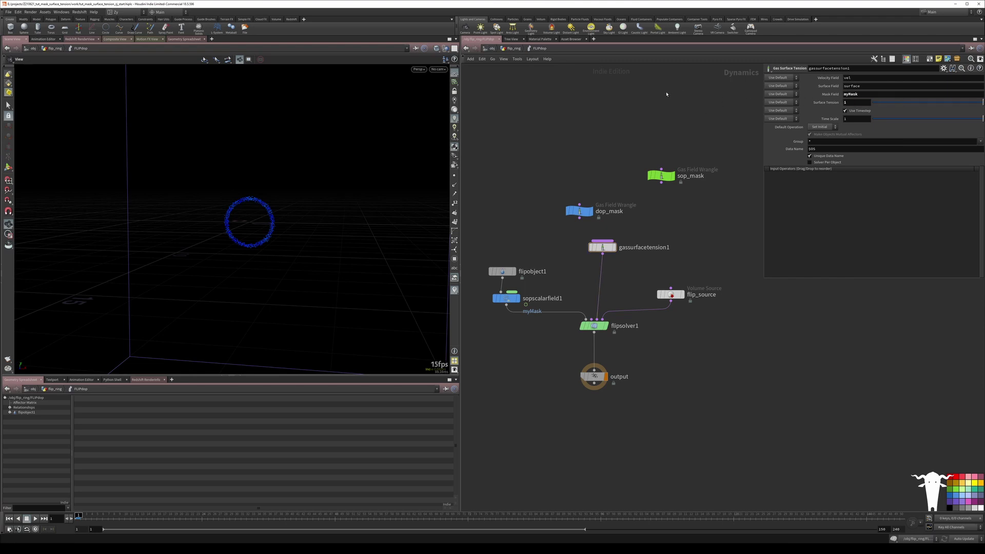
left_click(35, 518)
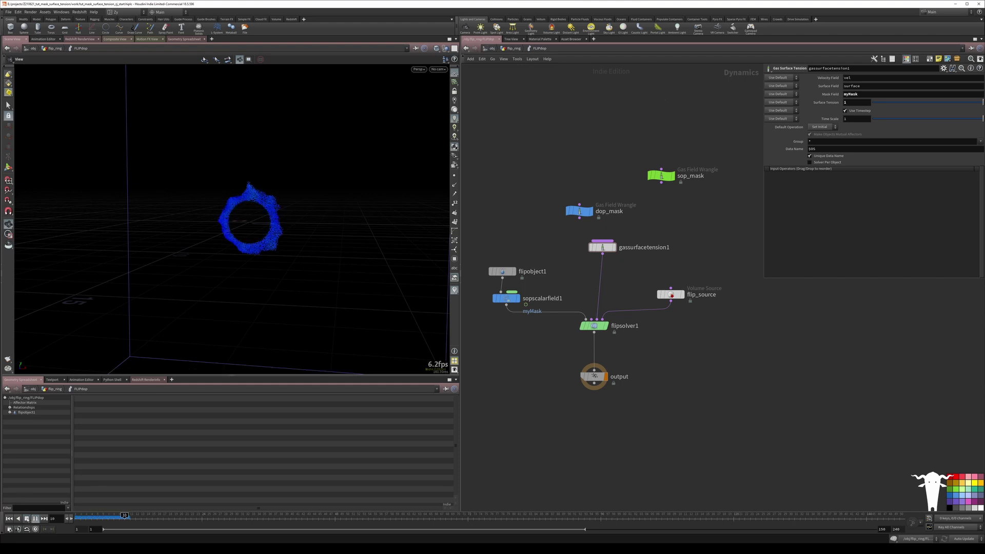